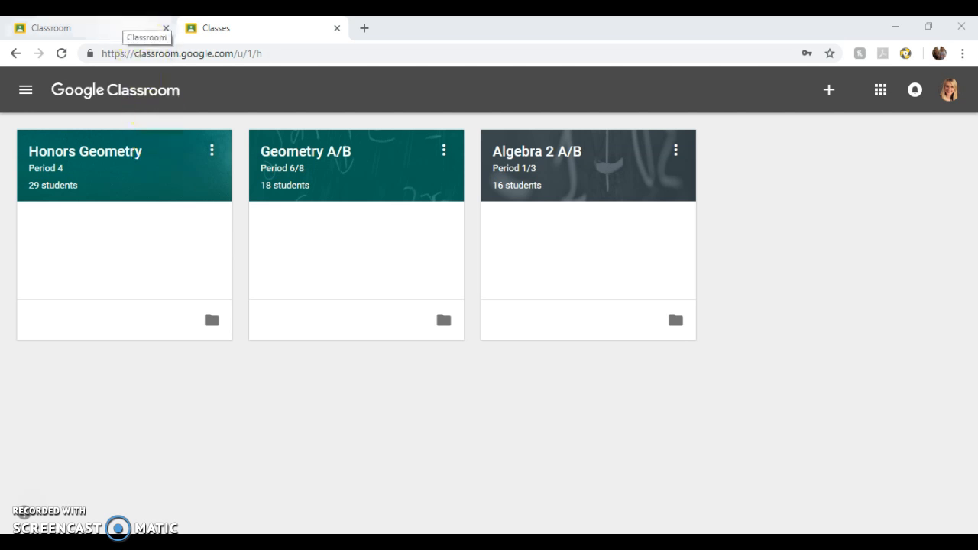
- Switch to the account with no classes and look through the Google apps grid, then close it
click(94, 28)
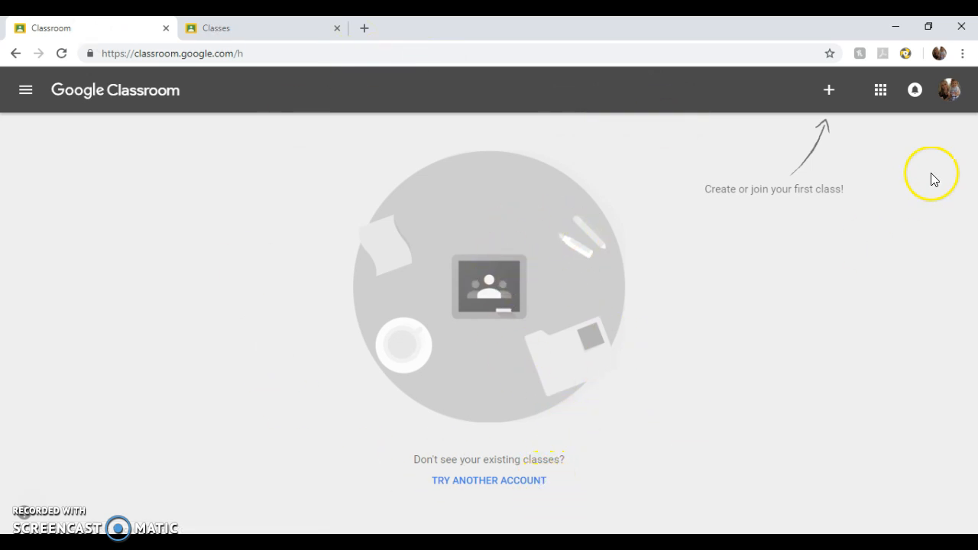
click(879, 97)
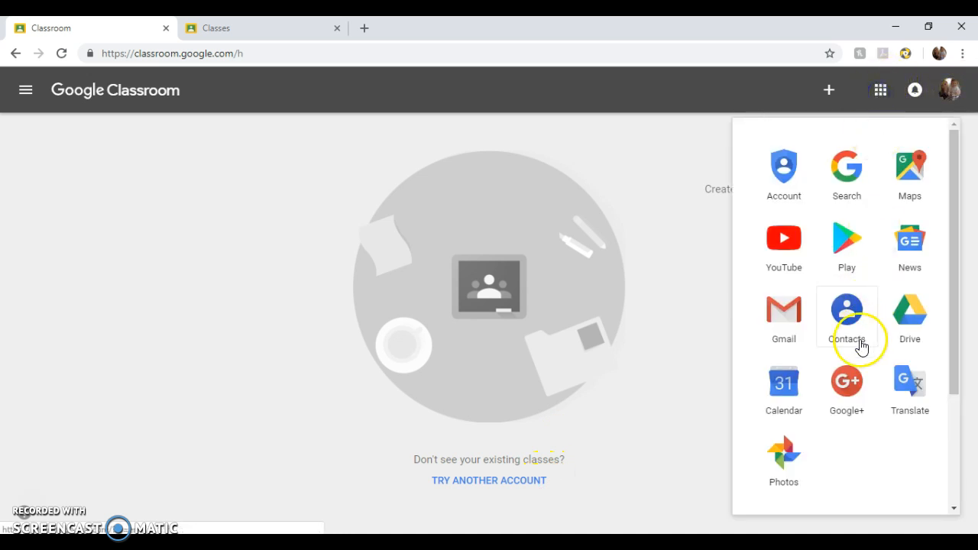
scroll(856, 354, down, 2)
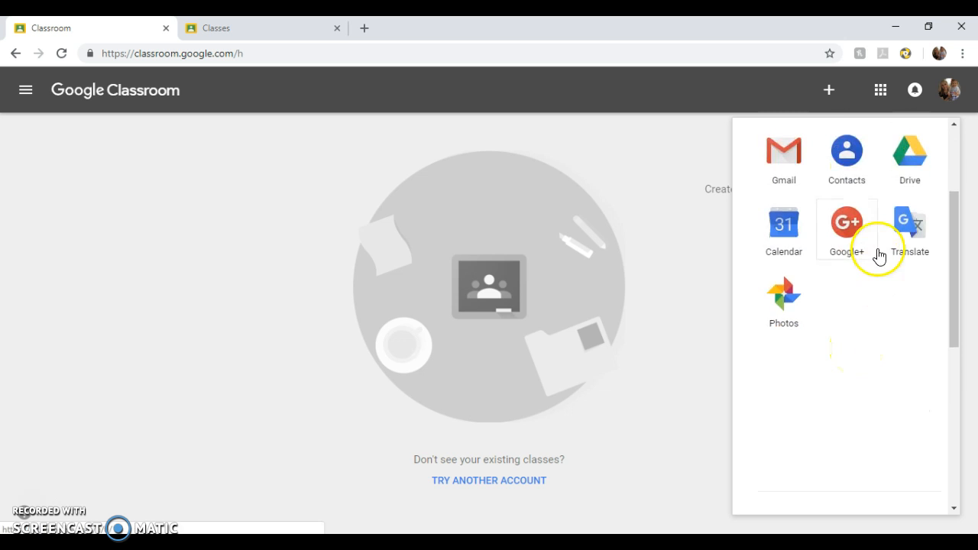
scroll(877, 256, up, 3)
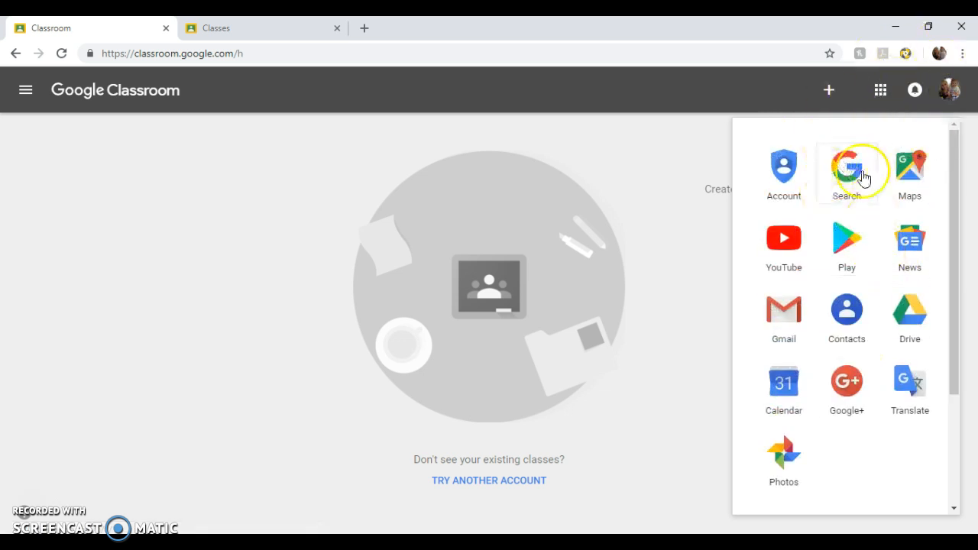
scroll(862, 443, down, 6)
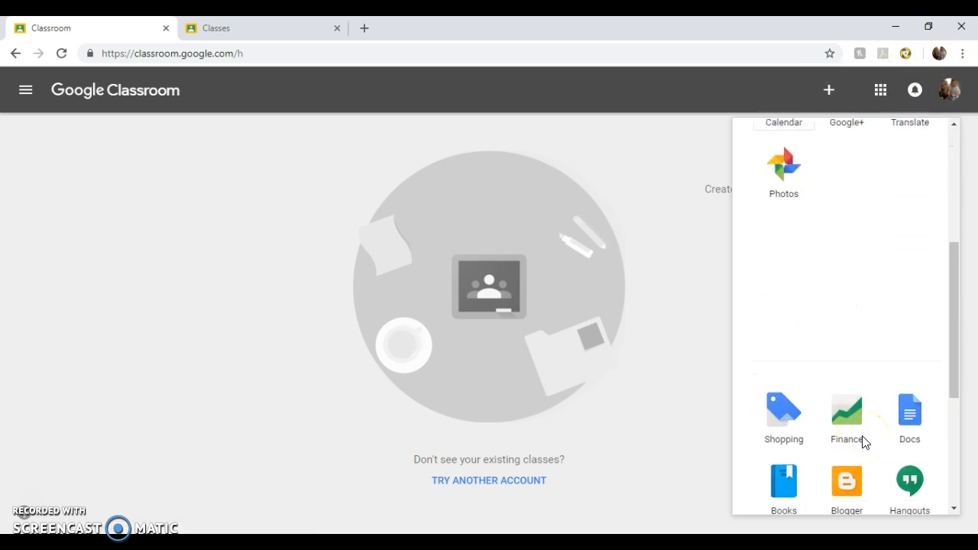
scroll(863, 441, down, 1)
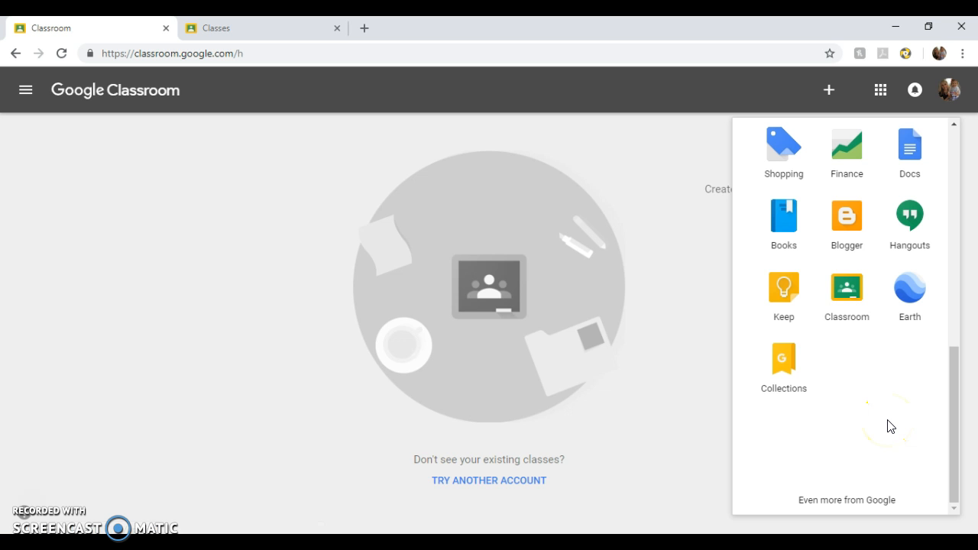
click(678, 401)
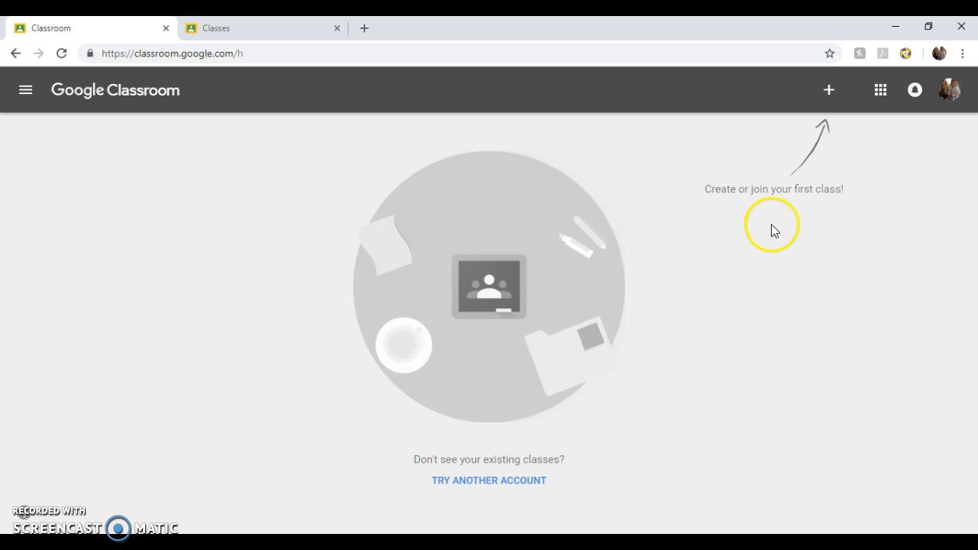
- Start a new class and accept the school-use notice
click(831, 97)
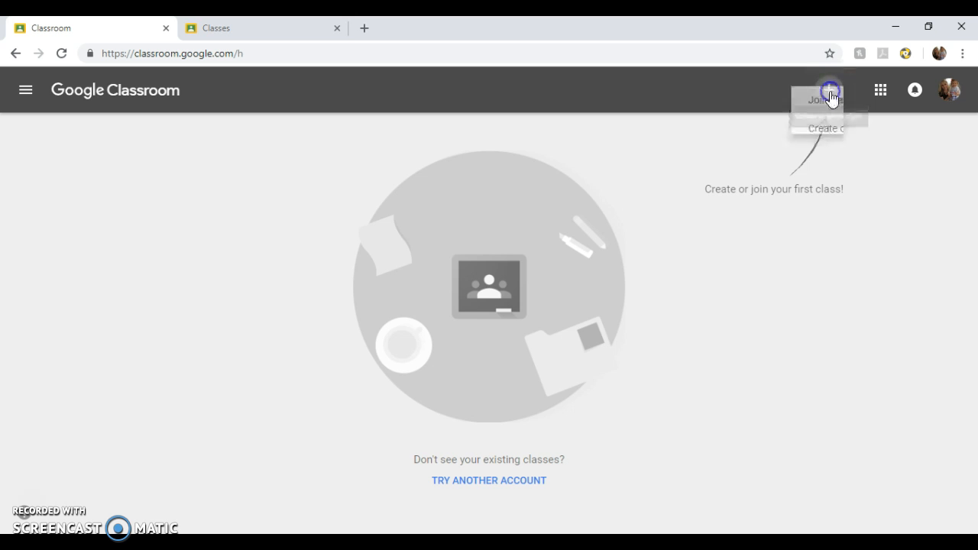
click(798, 159)
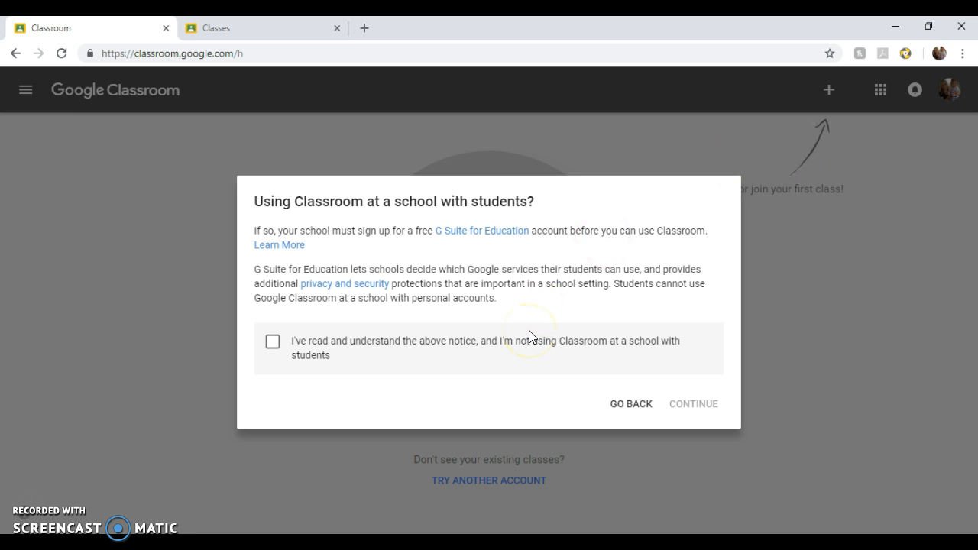
click(478, 342)
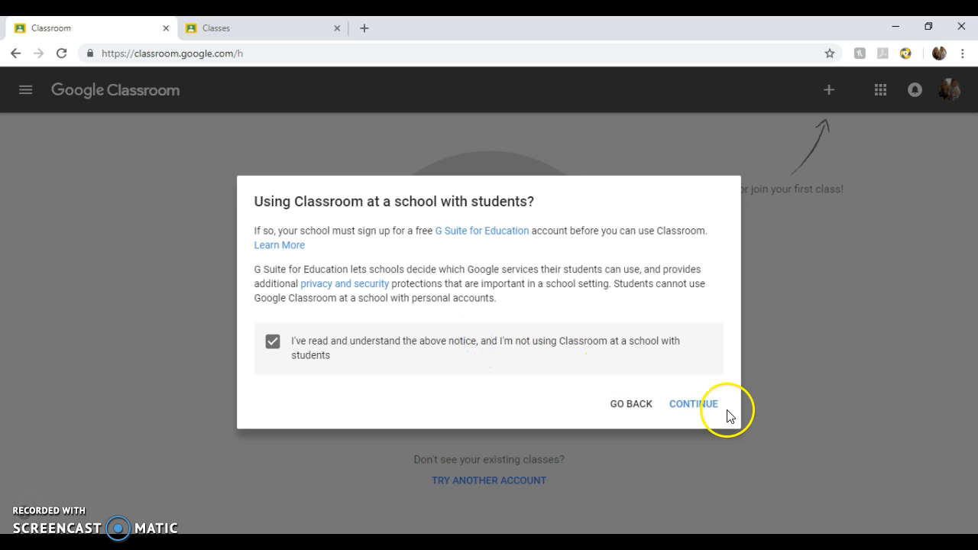
click(703, 406)
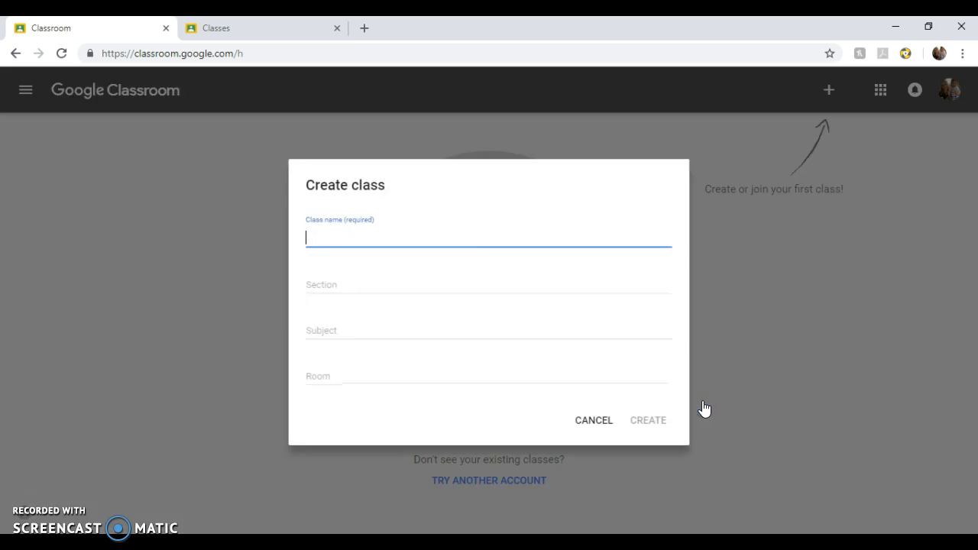
- Enter the class name 'Geometry' and section 'Period 8'
click(504, 237)
text(Geometry)
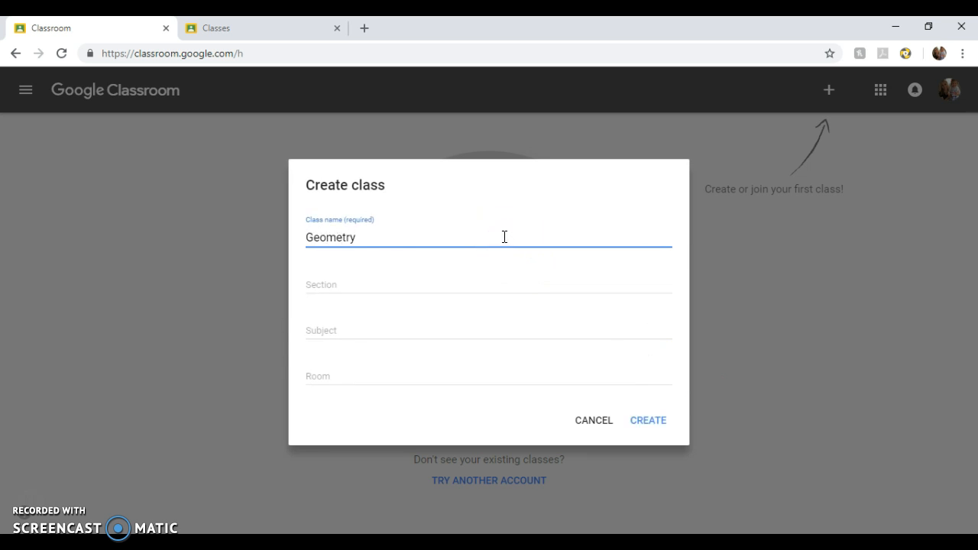
click(383, 290)
text(Period 8)
- Set the subject to Geometry instead of Math and the room to F334, then create the class
click(346, 331)
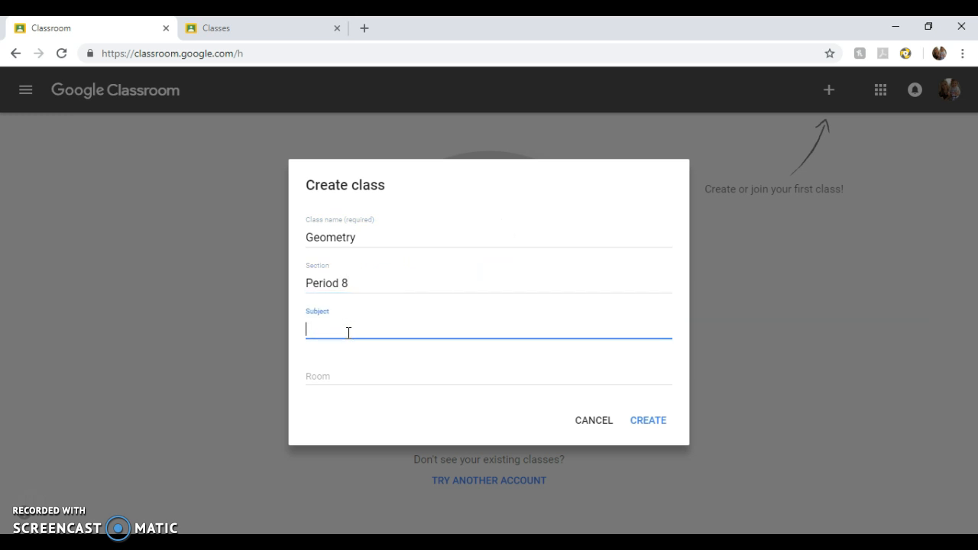
text(Math)
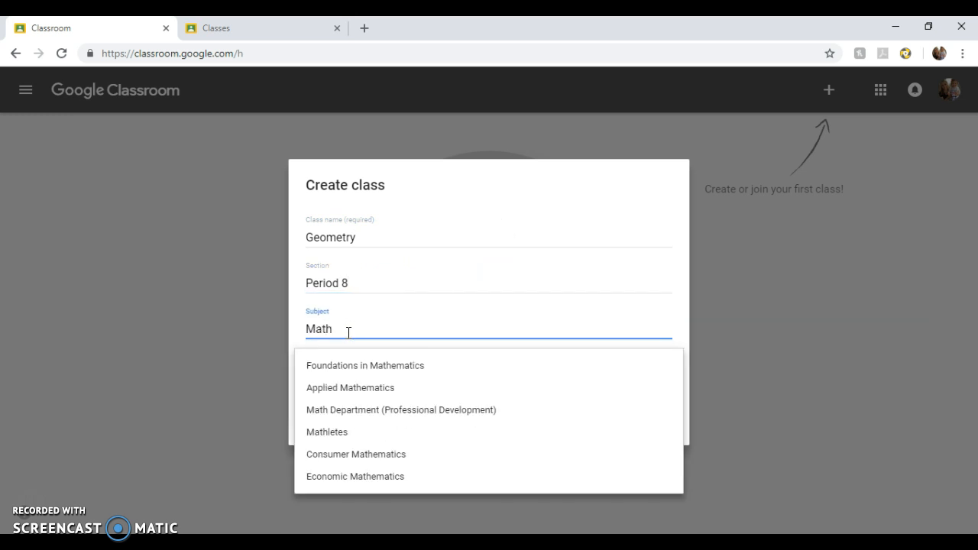
click(348, 331)
key(BackSpace)
key(BackSpace)
key(BackSpace)
key(BackSpace)
text(G)
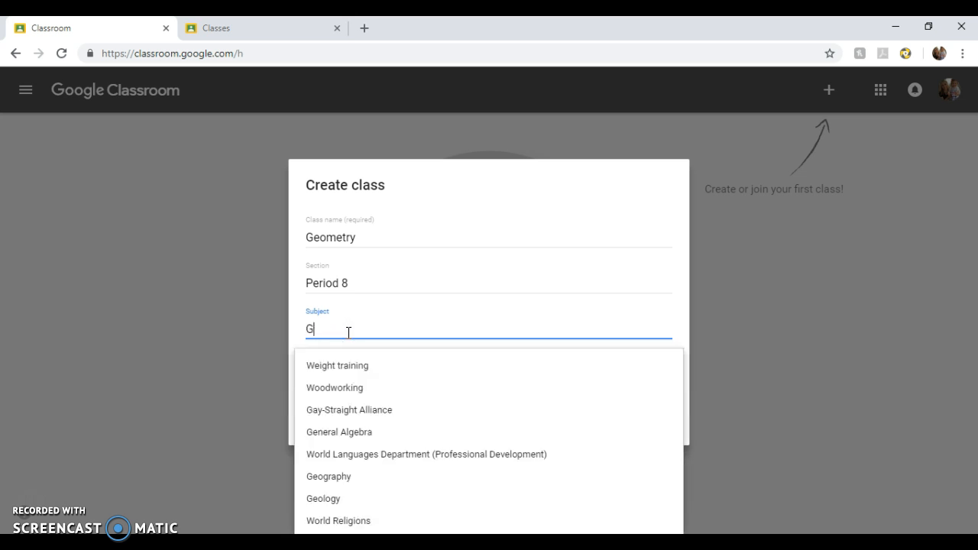
text(eometry)
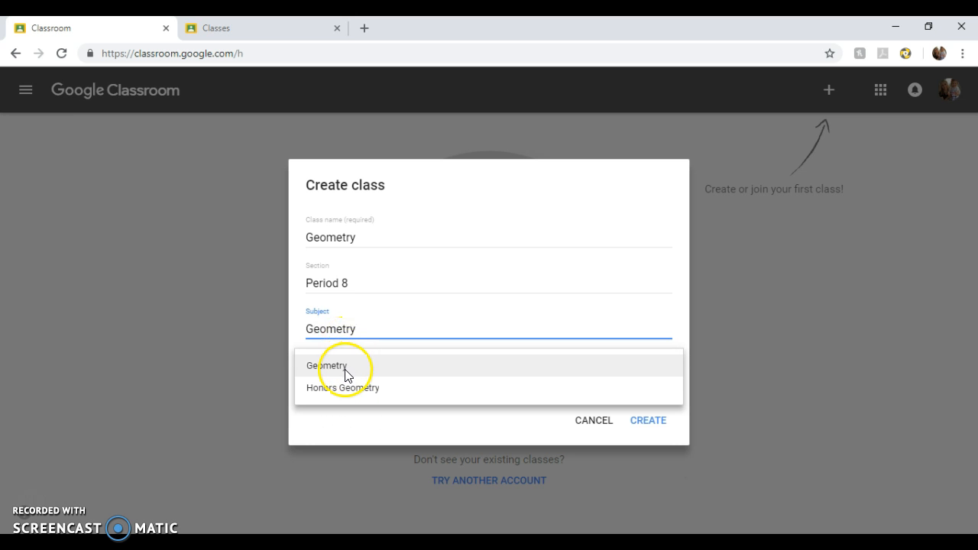
click(345, 368)
click(349, 372)
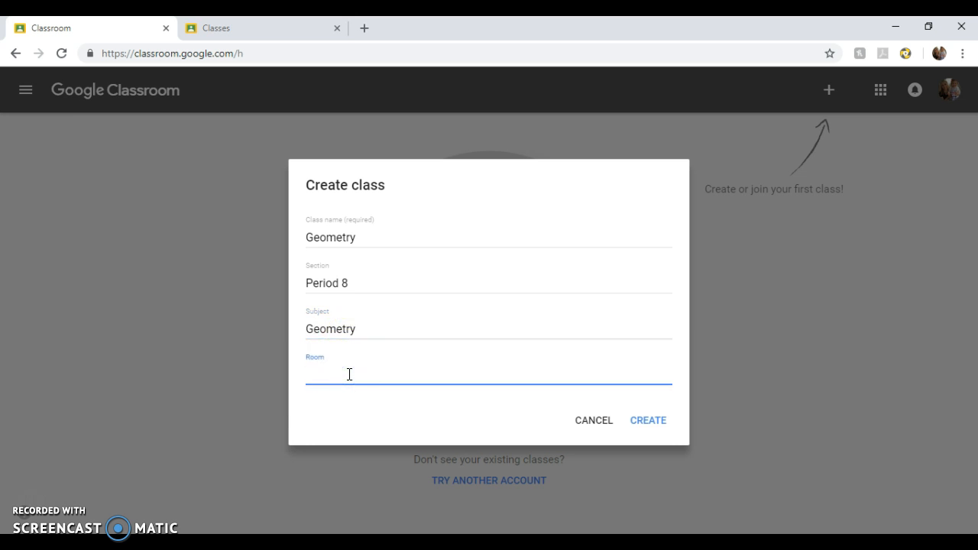
text(F334)
click(644, 420)
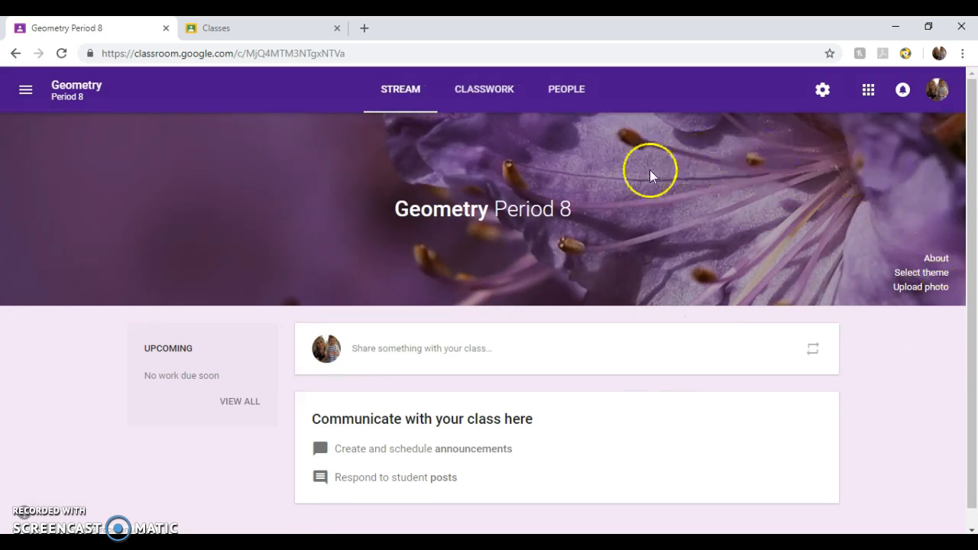
- Apply the chalkboard-equations image from the theme gallery as the class banner
click(920, 272)
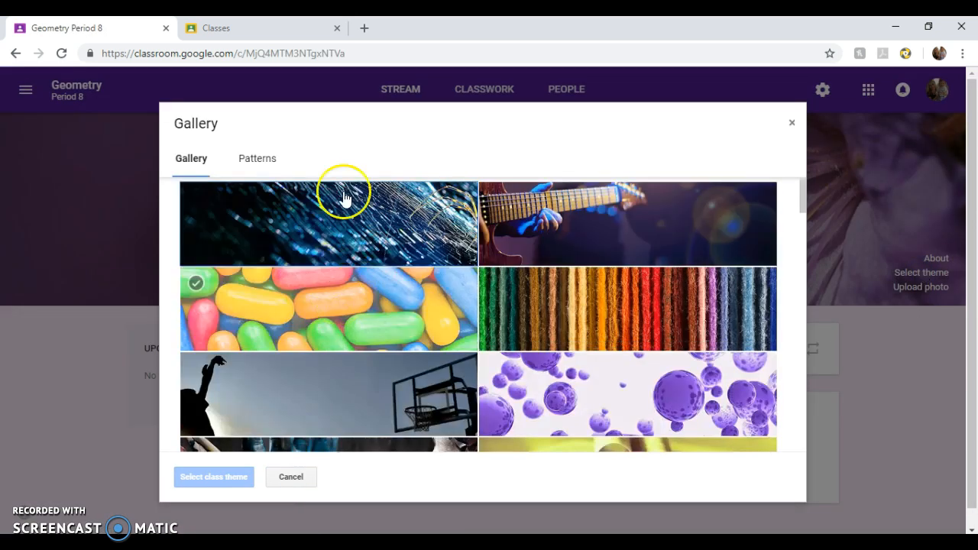
scroll(604, 301, down, 3)
scroll(605, 301, up, 2)
scroll(604, 301, down, 15)
scroll(605, 301, down, 7)
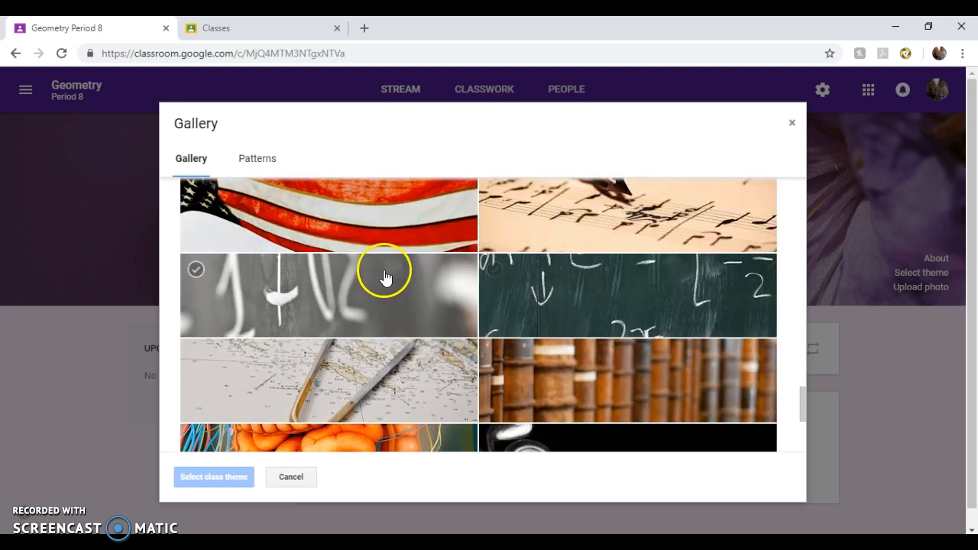
double_click(622, 290)
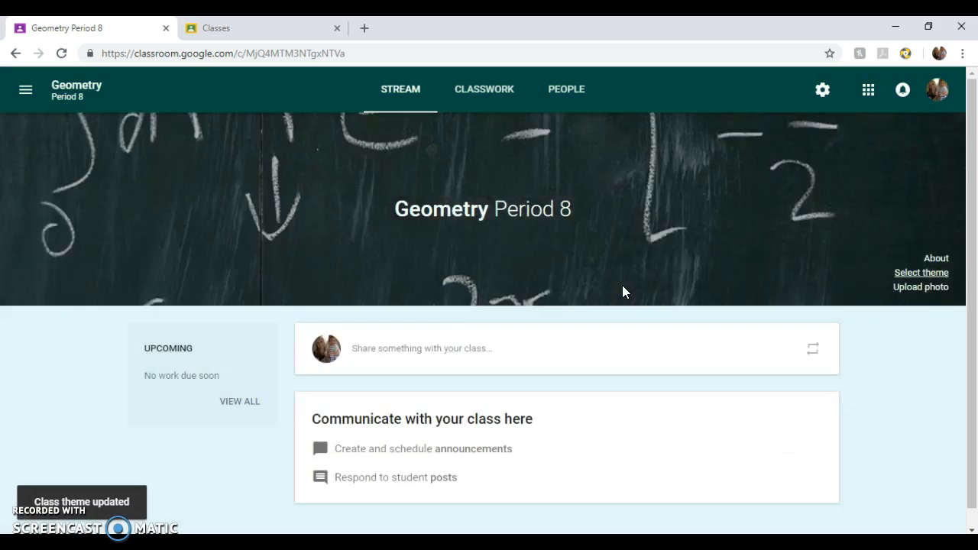
- Post the announcement 'Welcome to Geometry!' to the Geometry Period 8 stream
click(903, 289)
scroll(550, 378, down, 1)
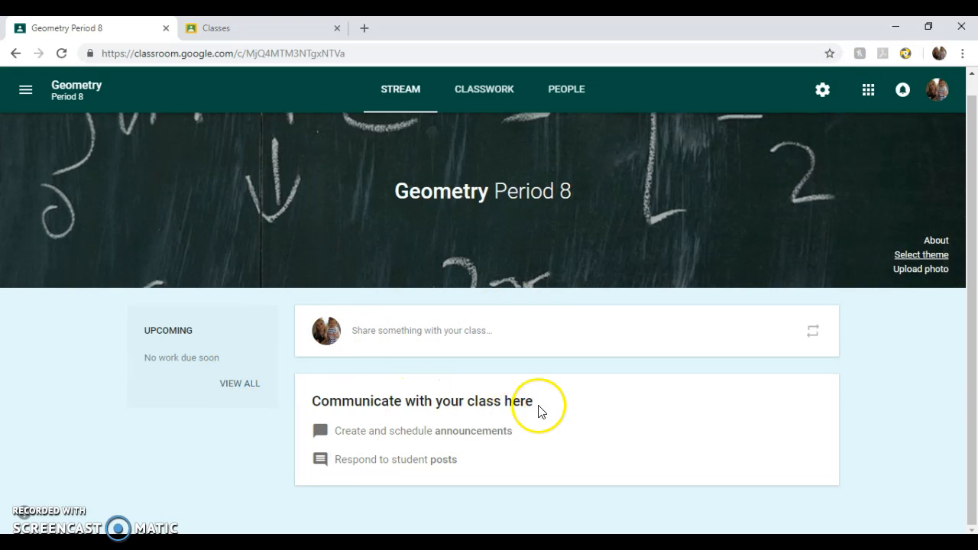
click(379, 431)
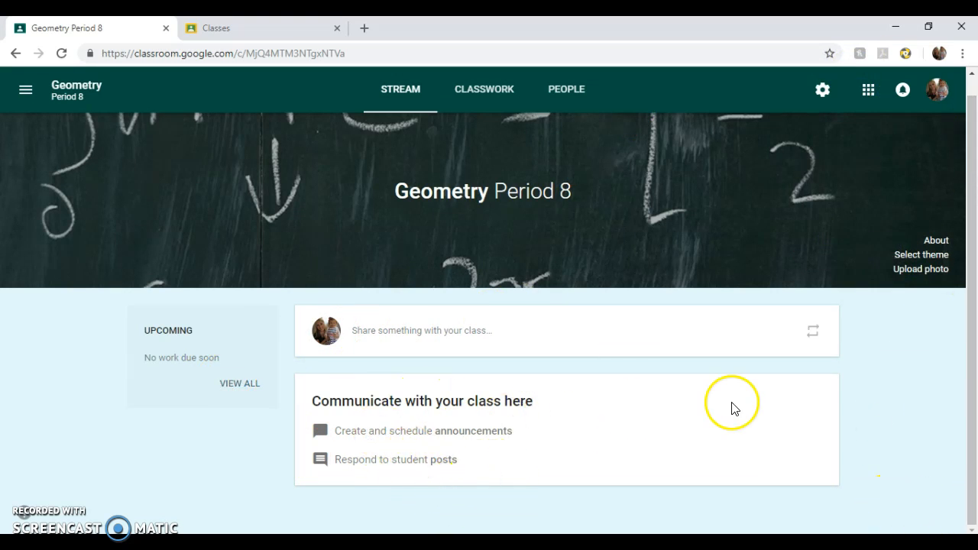
click(544, 337)
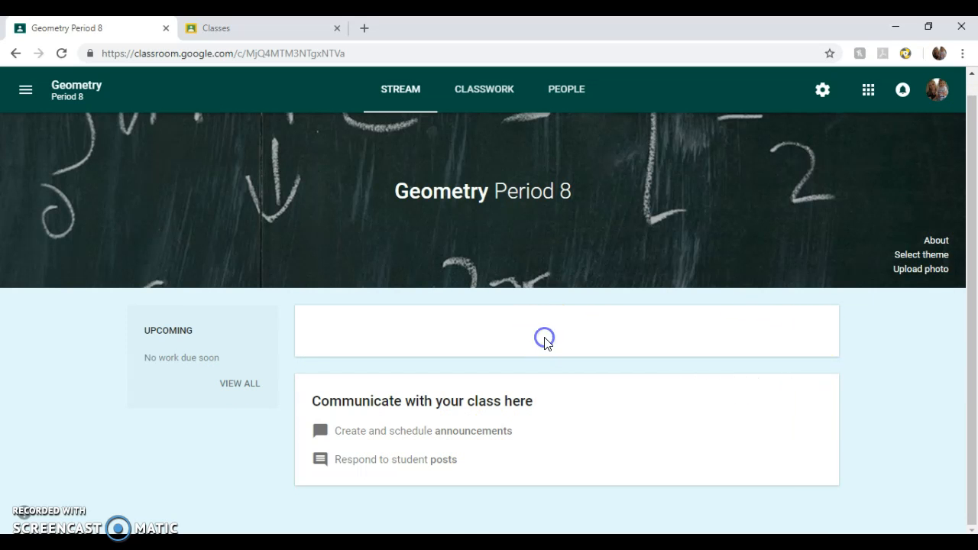
scroll(495, 357, down, 1)
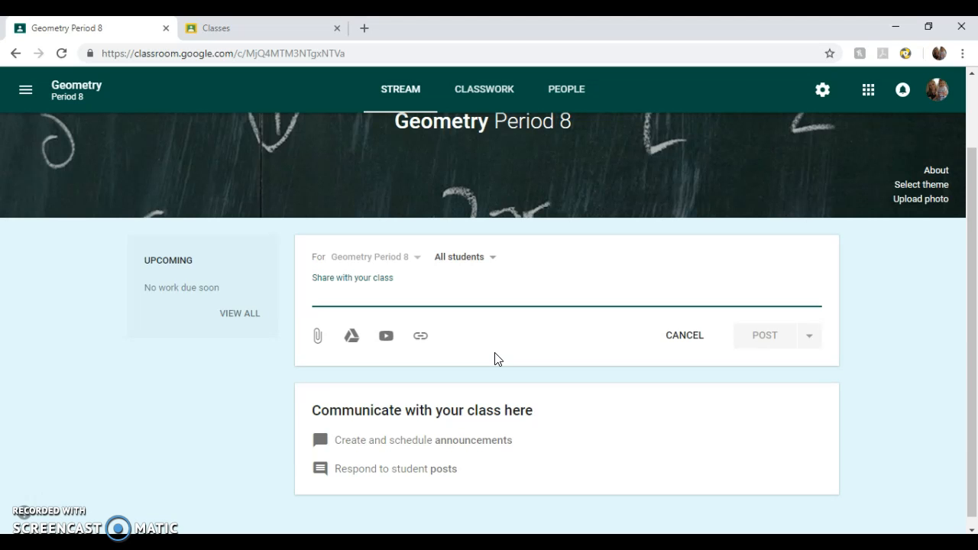
text(Welcome to Geometry!)
click(765, 337)
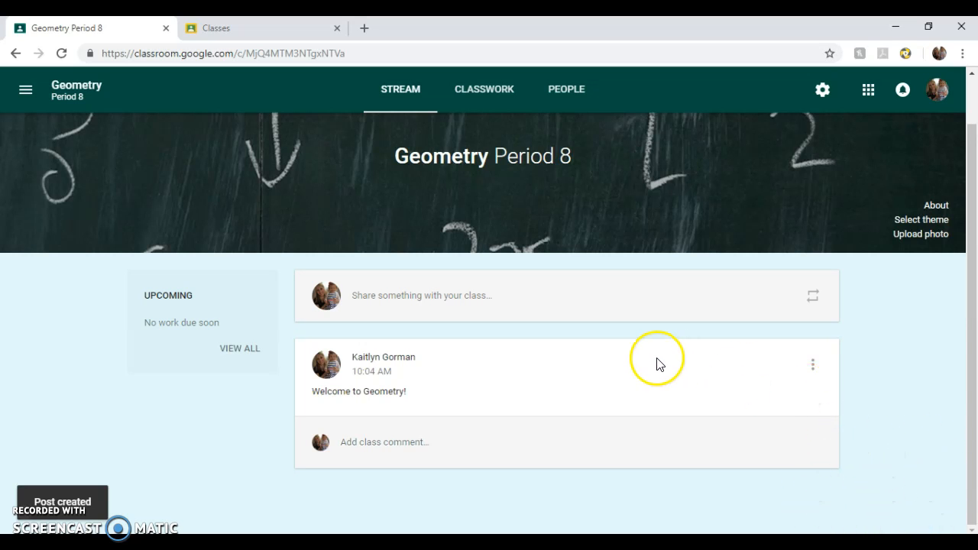
- Look into the Geometry A/B class, then return to the Geometry Period 8 stream
click(260, 28)
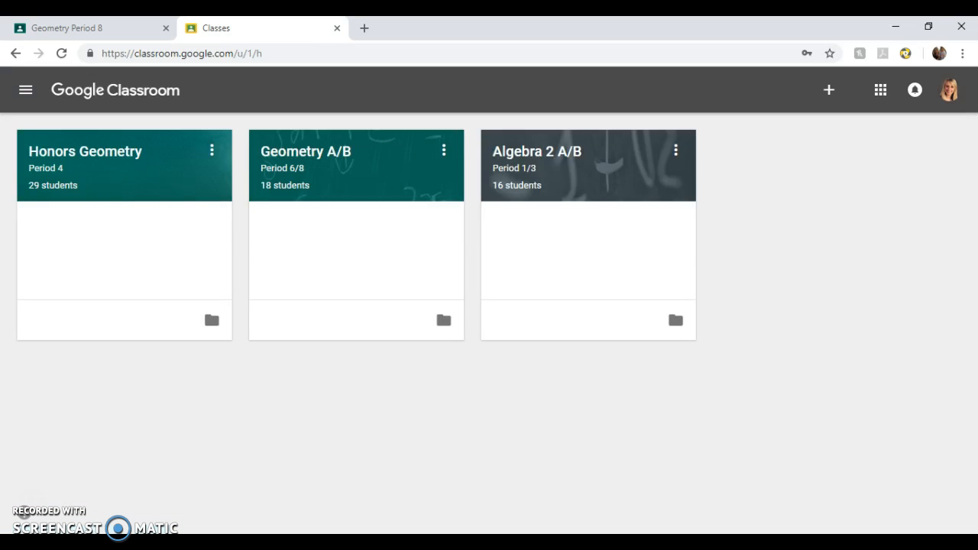
click(317, 153)
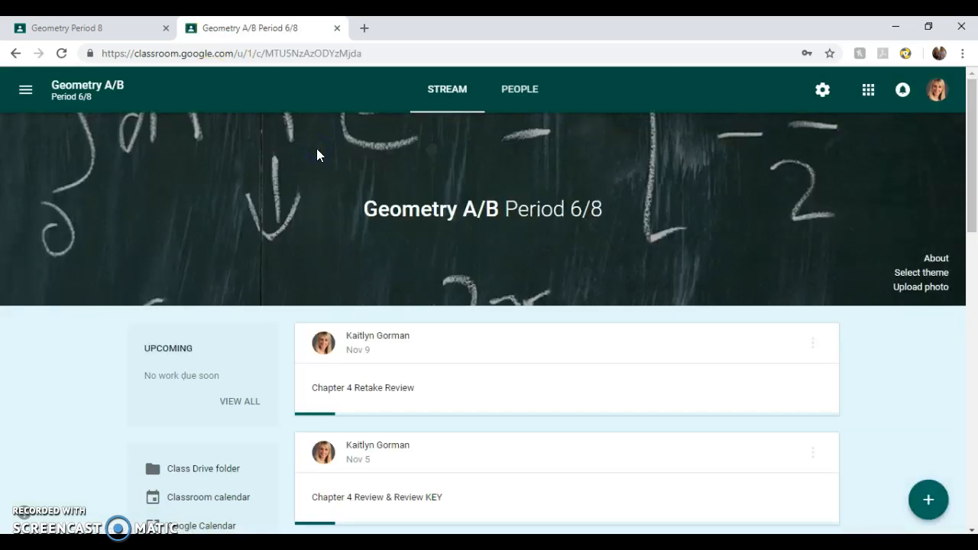
mouse_move(922, 498)
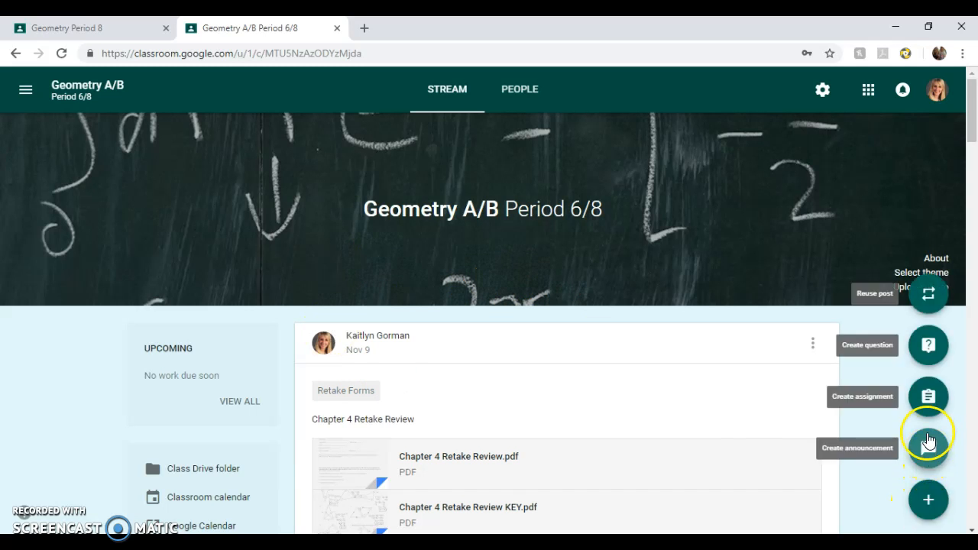
click(929, 409)
click(928, 359)
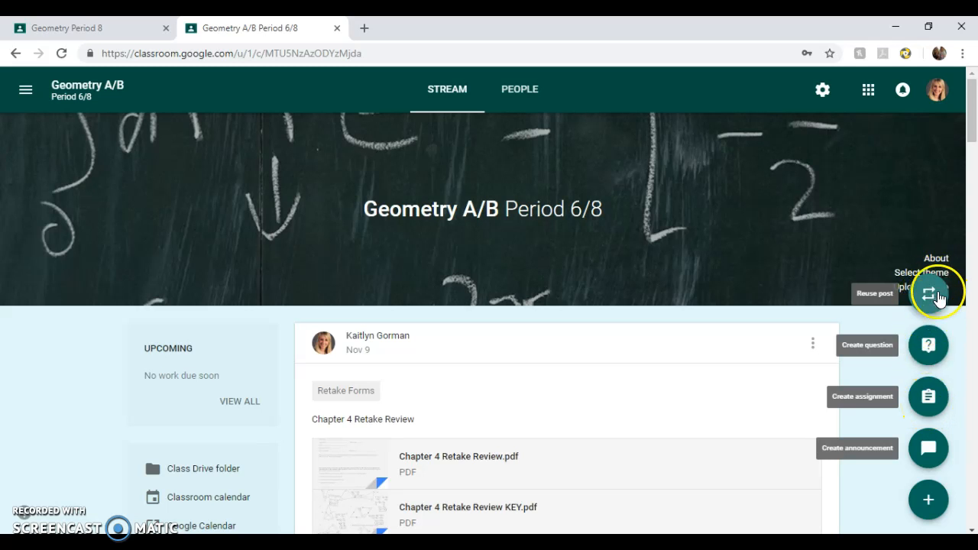
click(84, 28)
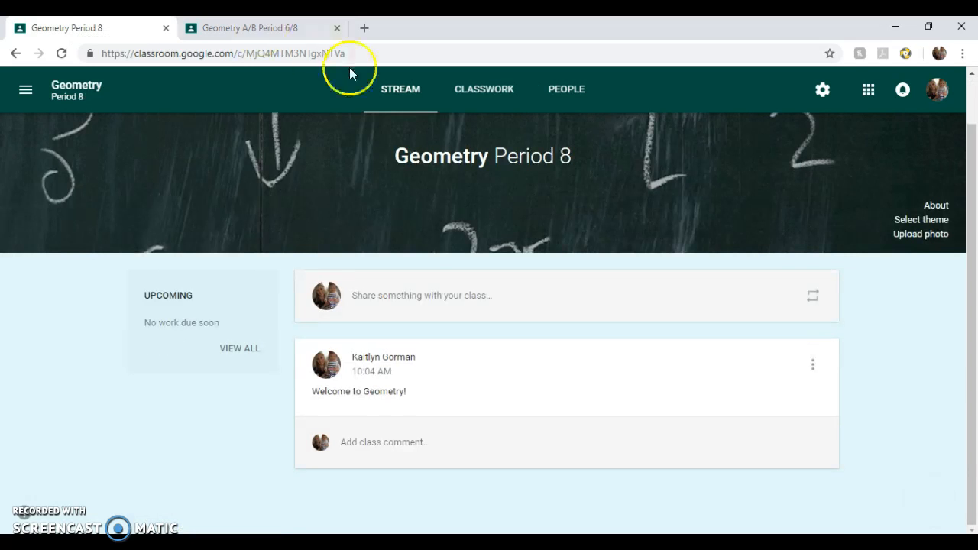
- Attach Sample Flipped Lesson in Class Activity.pdf from recent Drive files to a new post
click(463, 302)
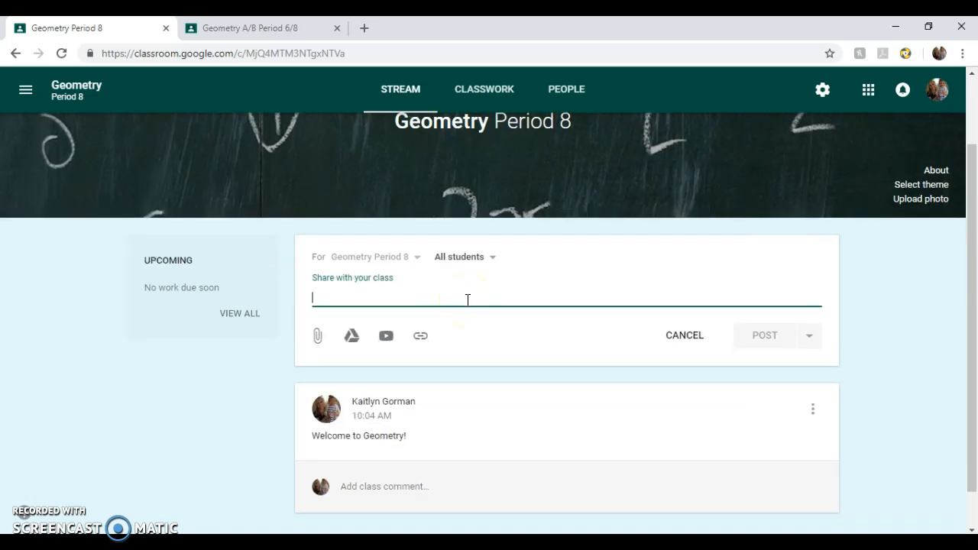
click(319, 333)
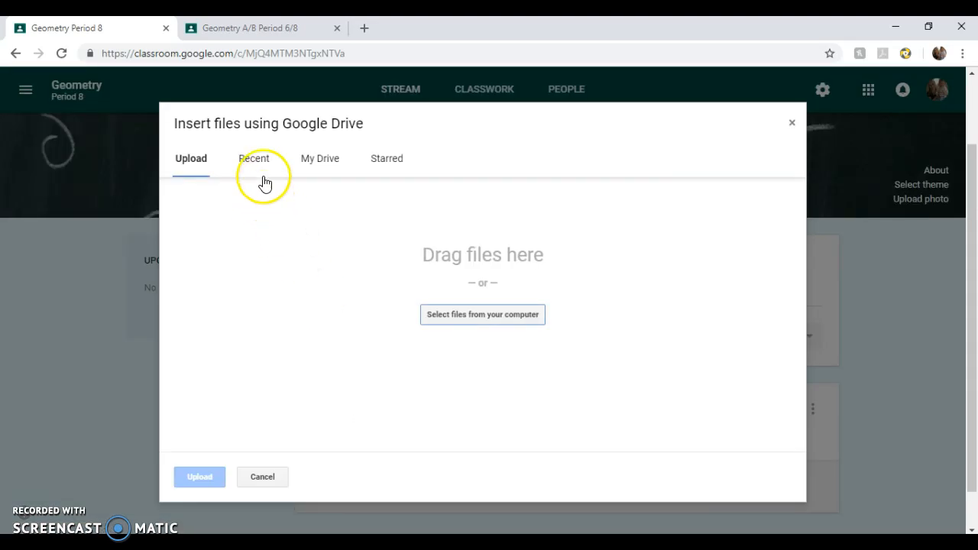
click(262, 162)
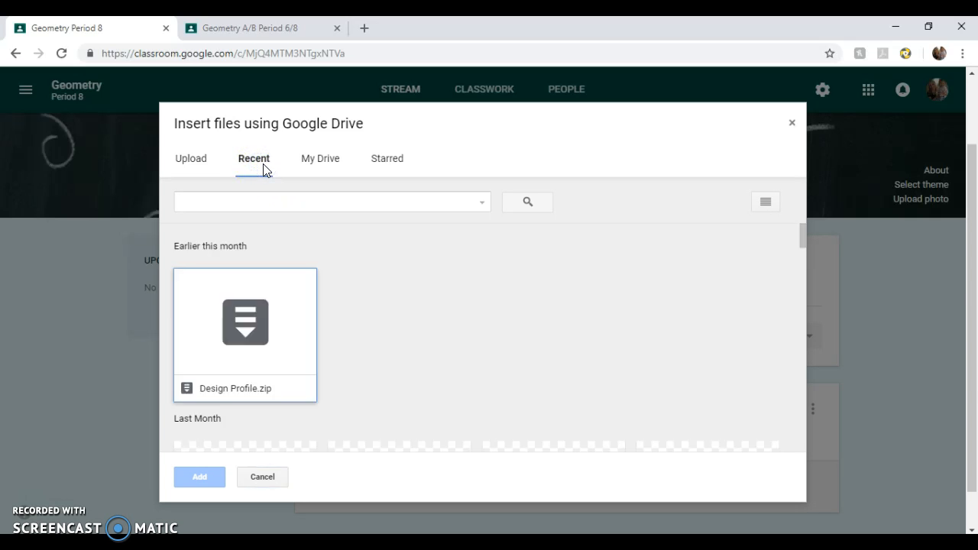
scroll(382, 321, down, 3)
scroll(380, 320, down, 2)
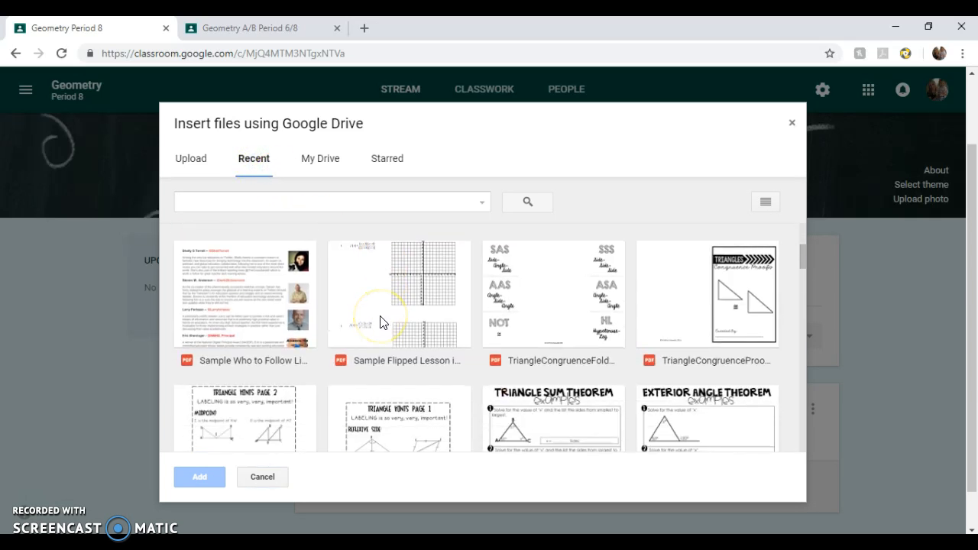
double_click(394, 268)
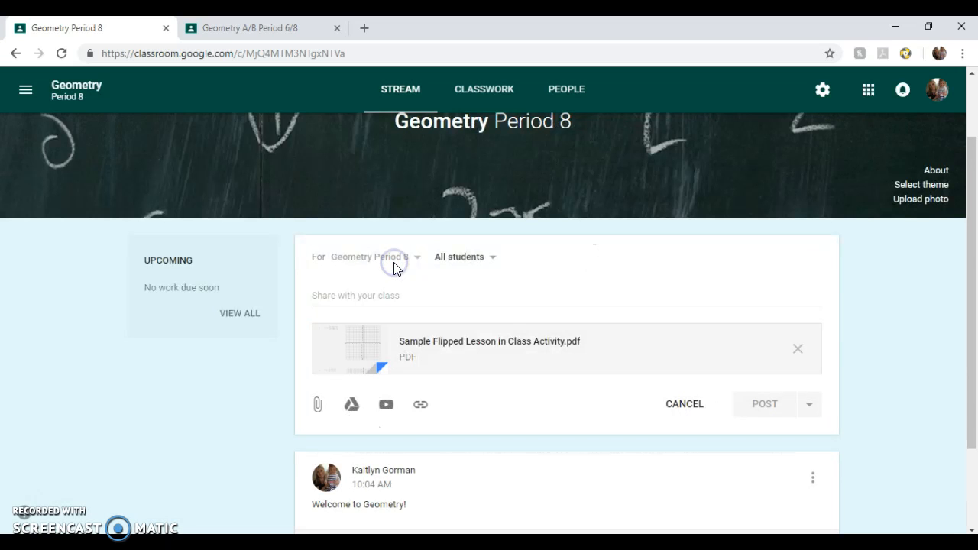
- Add the message 'Here's the activity!' and post it, allowing Classroom to copy the PDF
click(370, 296)
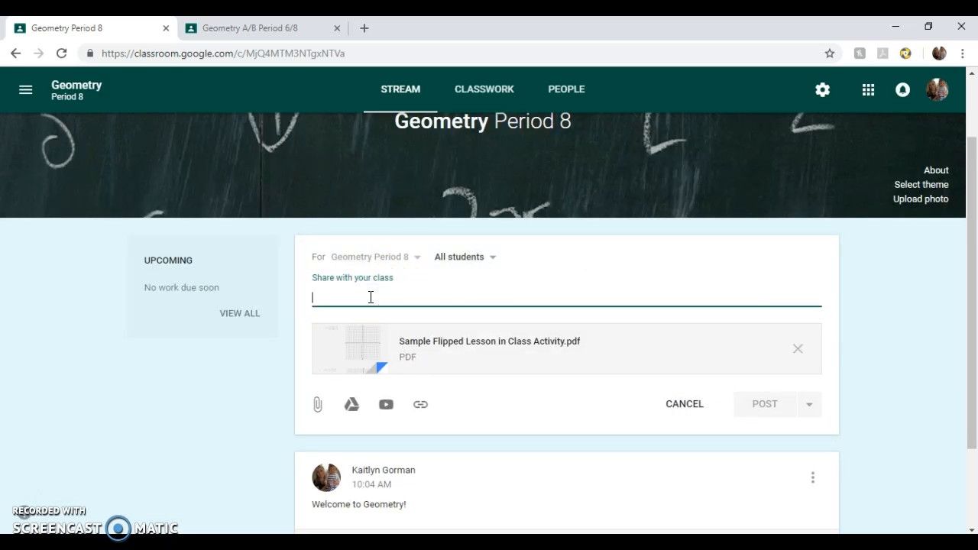
text(Here's the activity!)
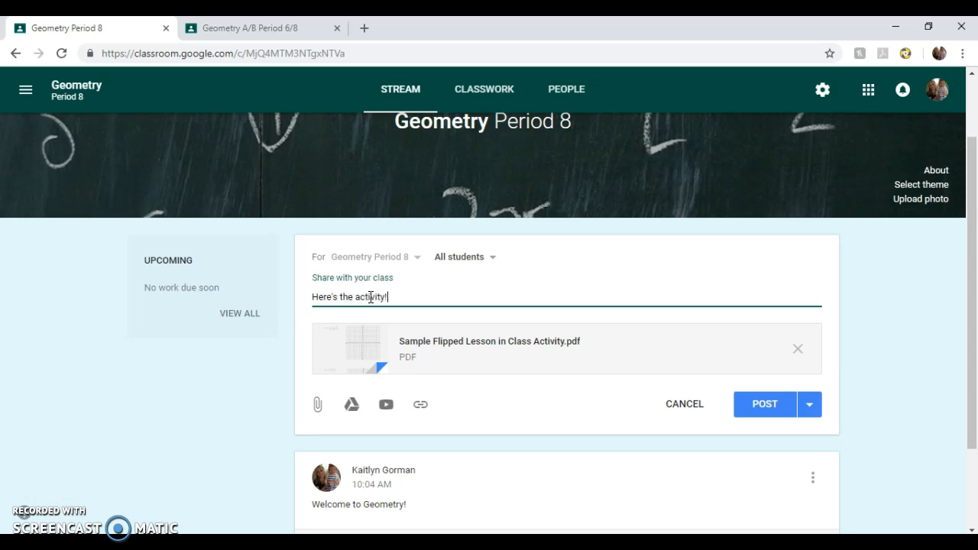
click(763, 404)
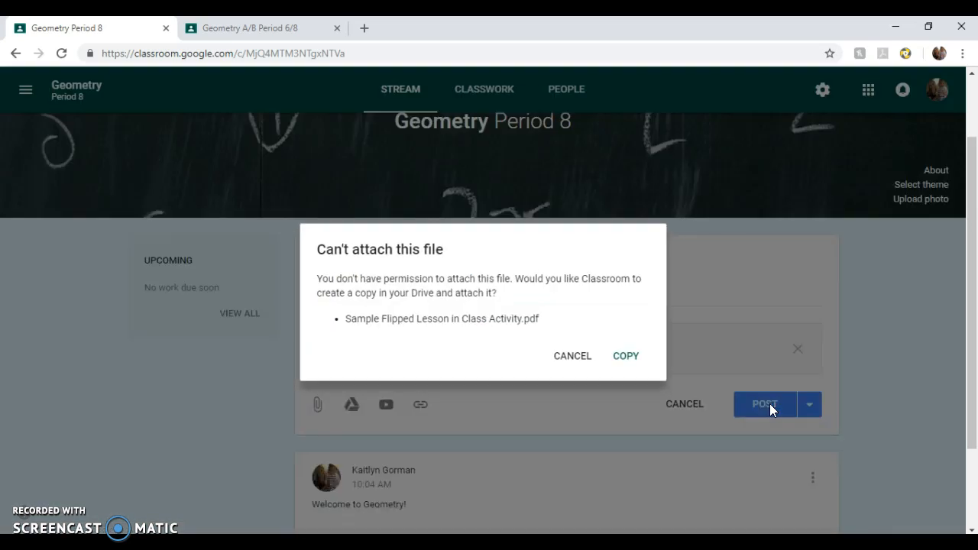
click(624, 378)
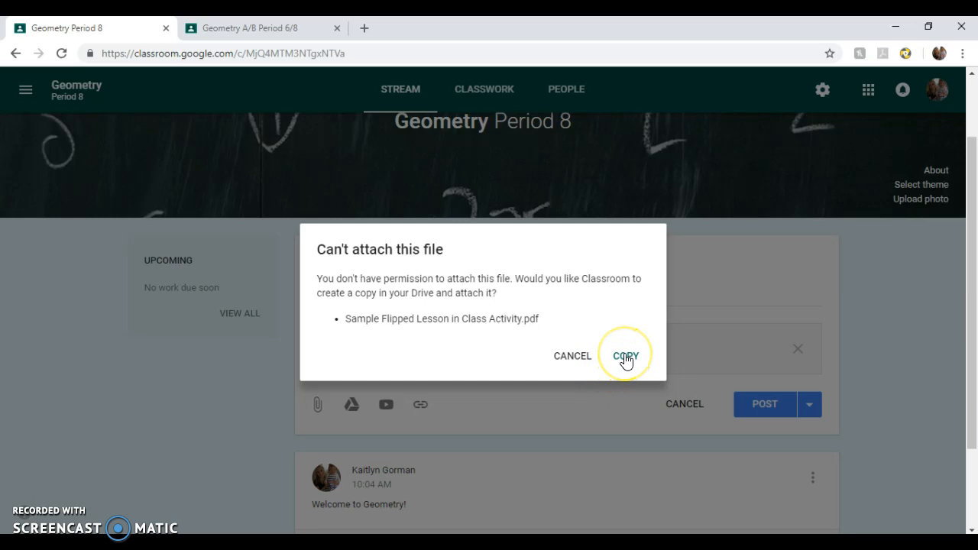
click(625, 359)
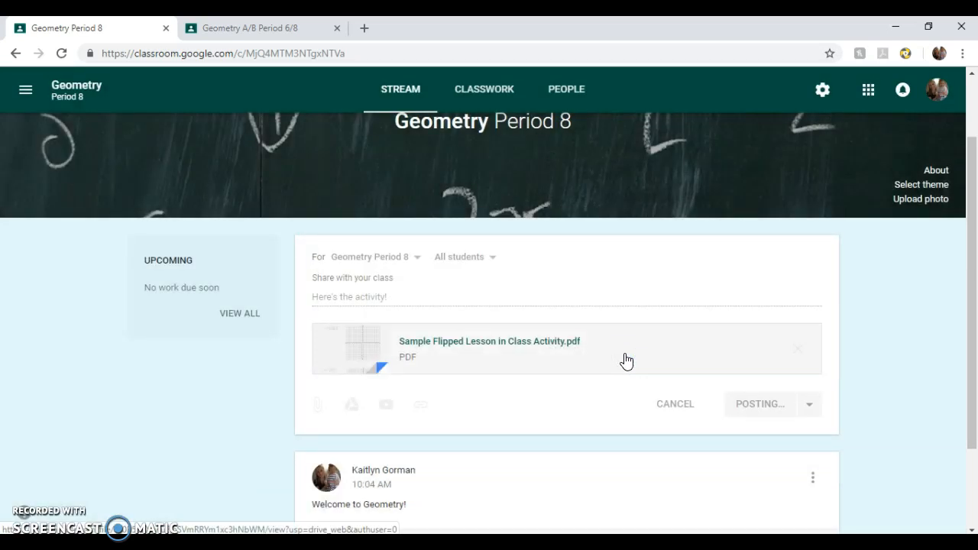
click(542, 304)
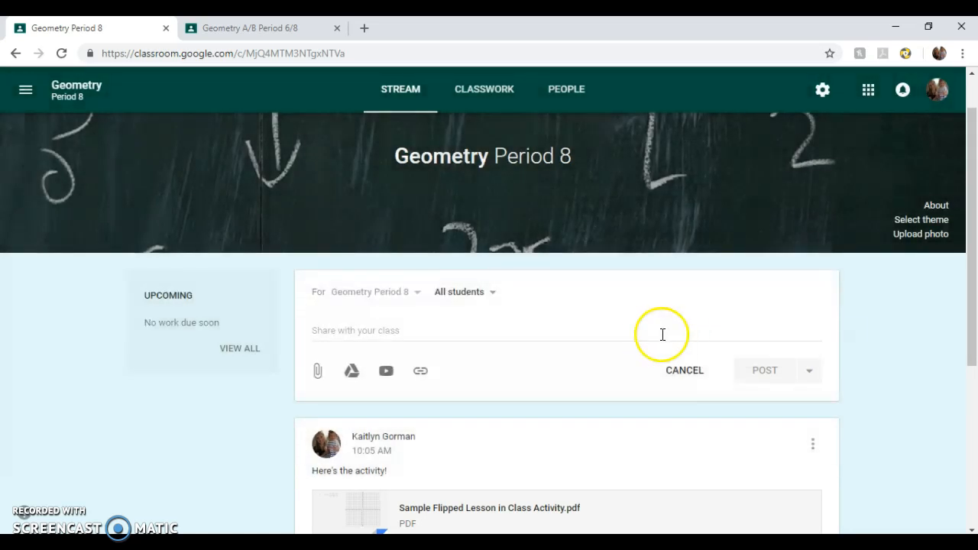
- Dismiss the posting tip and back out of the YouTube and link dialogs without adding anything
click(651, 334)
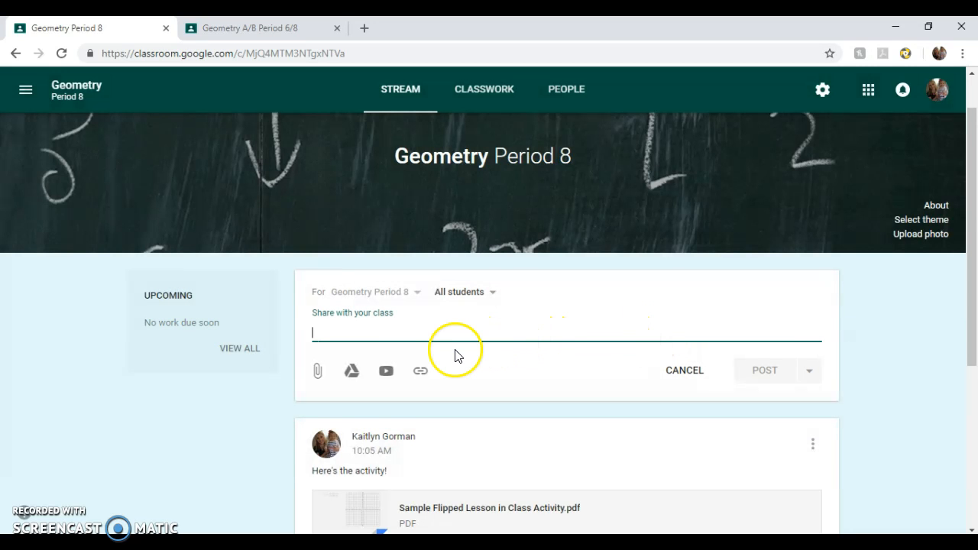
click(389, 372)
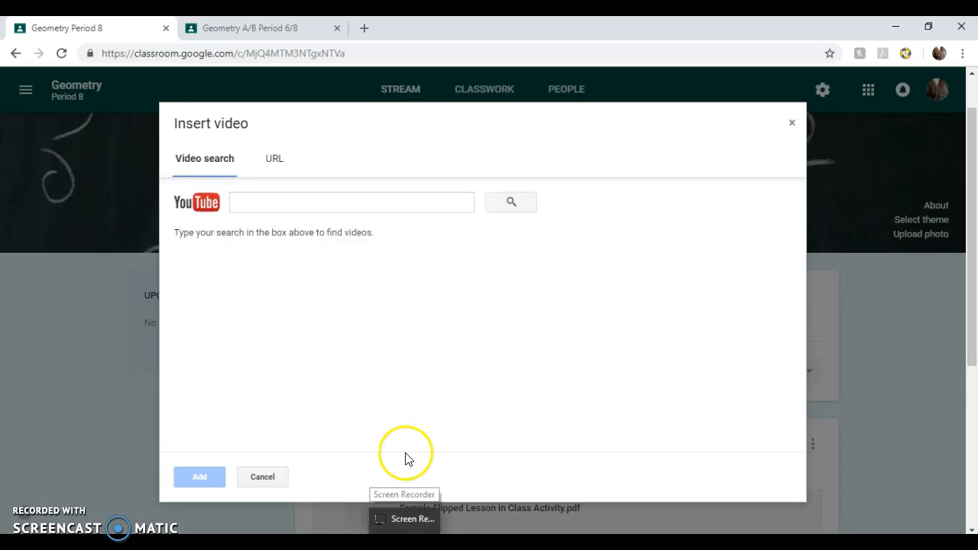
click(275, 158)
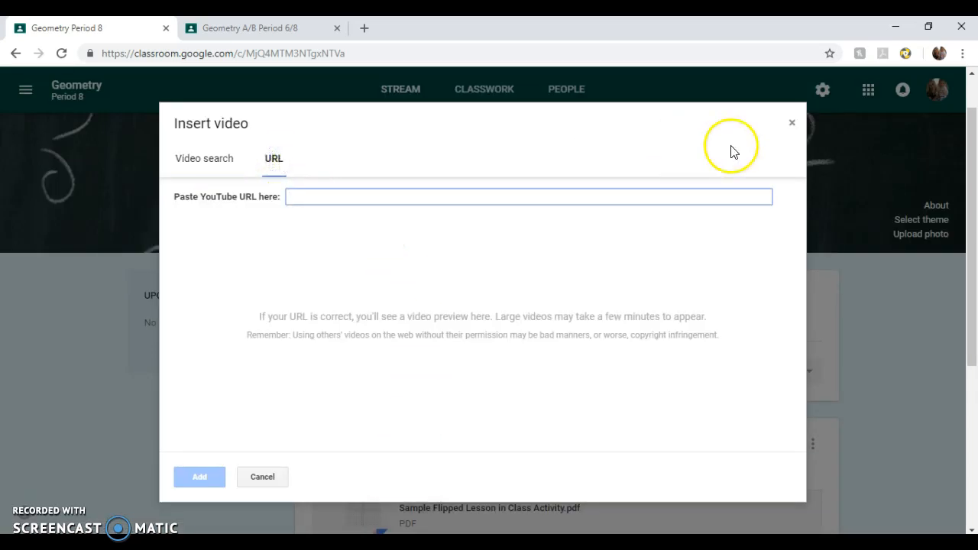
click(791, 125)
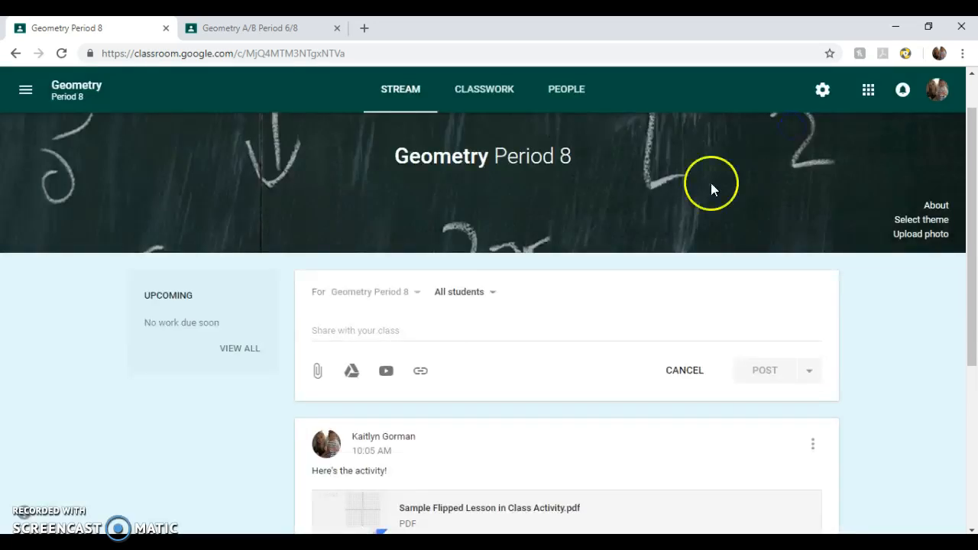
click(420, 373)
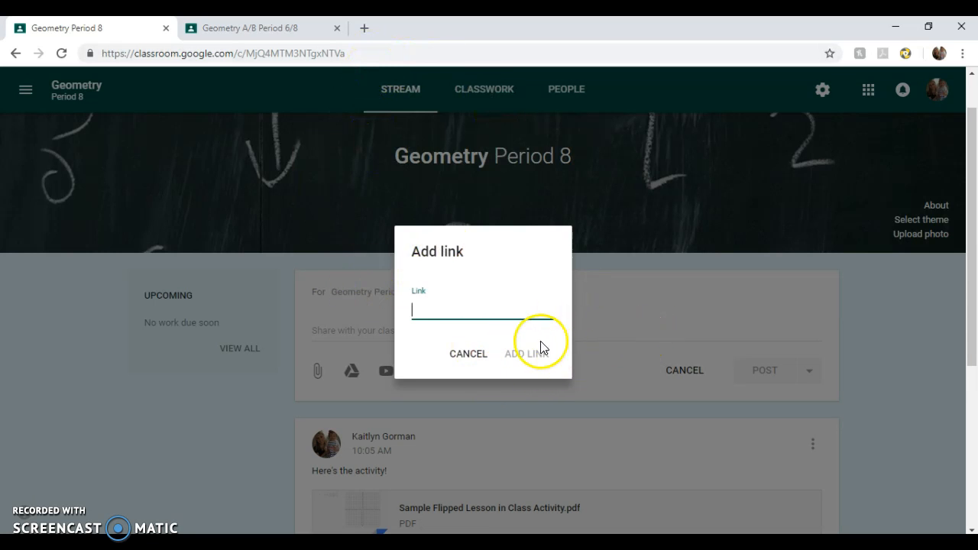
click(469, 353)
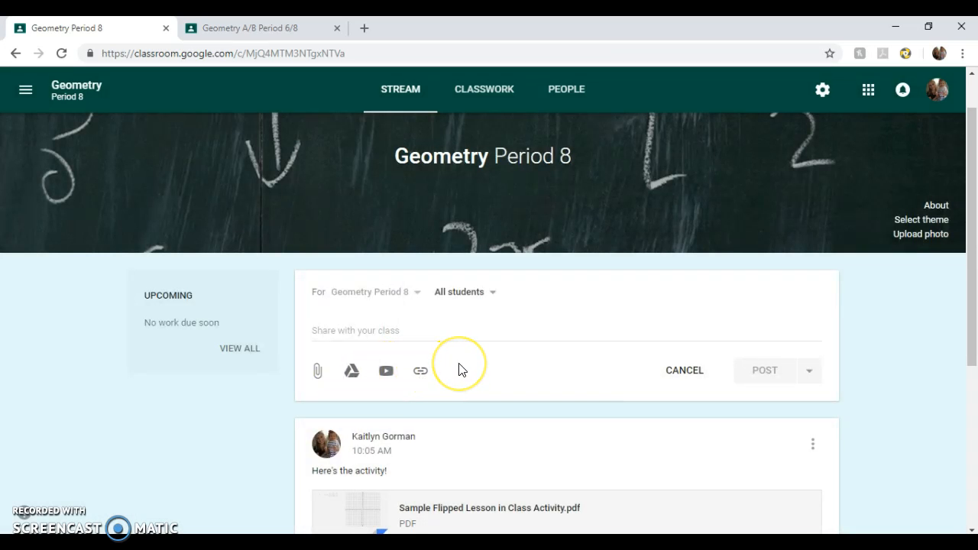
- Draft a 'Hello!' announcement and schedule it for November 20, 2018 at 8:00 AM
click(511, 323)
click(401, 329)
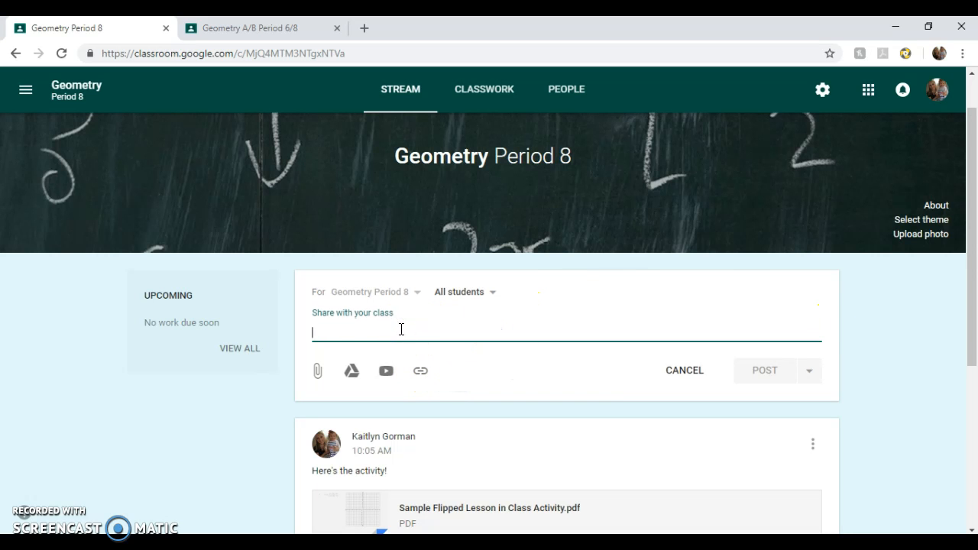
text(Hello!)
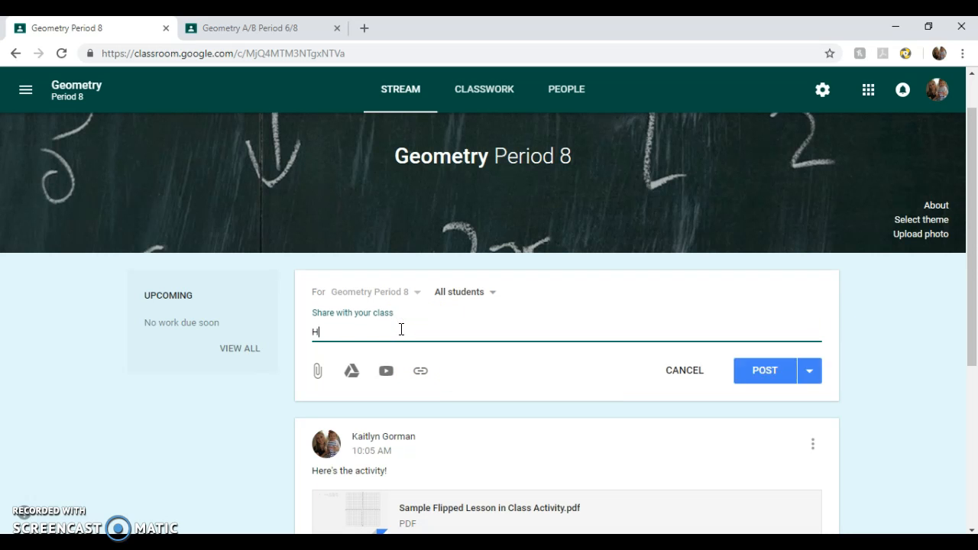
click(812, 374)
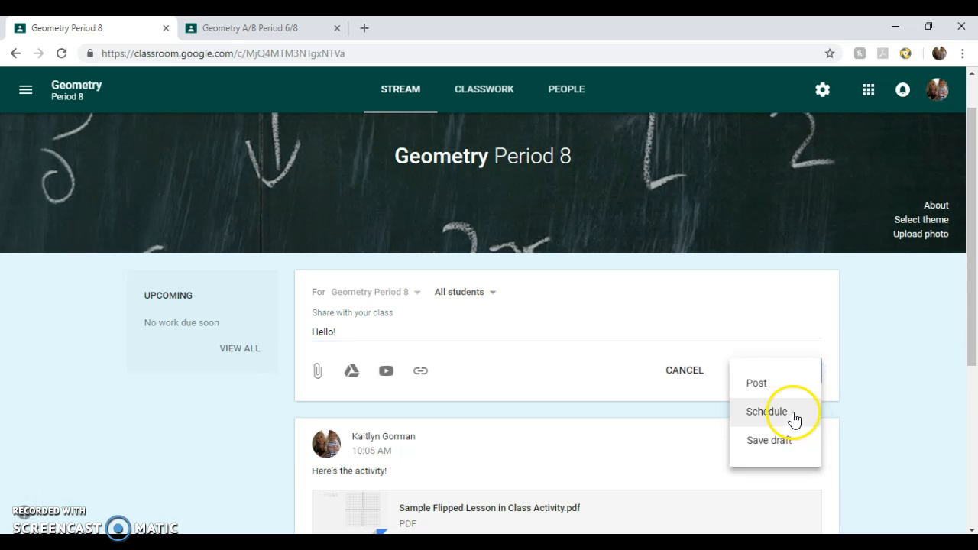
click(767, 417)
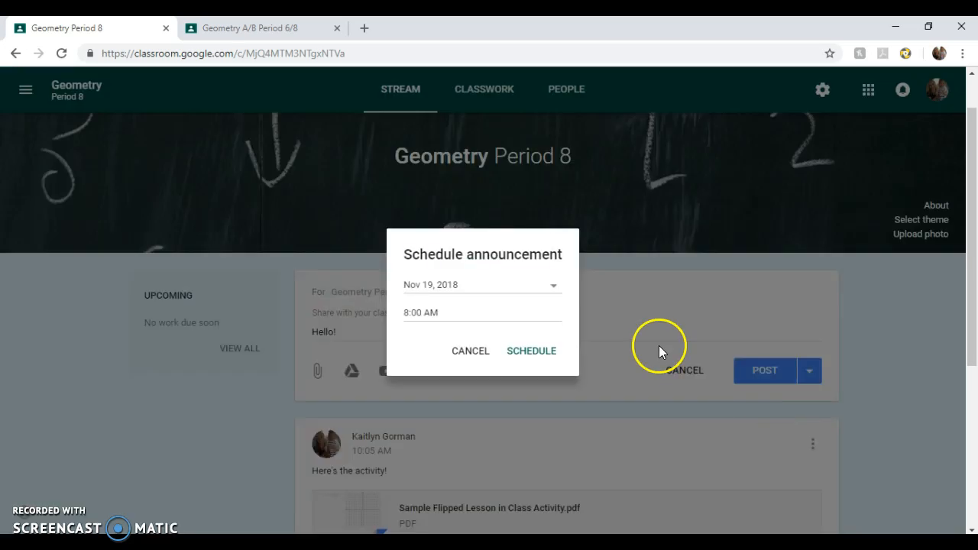
click(544, 287)
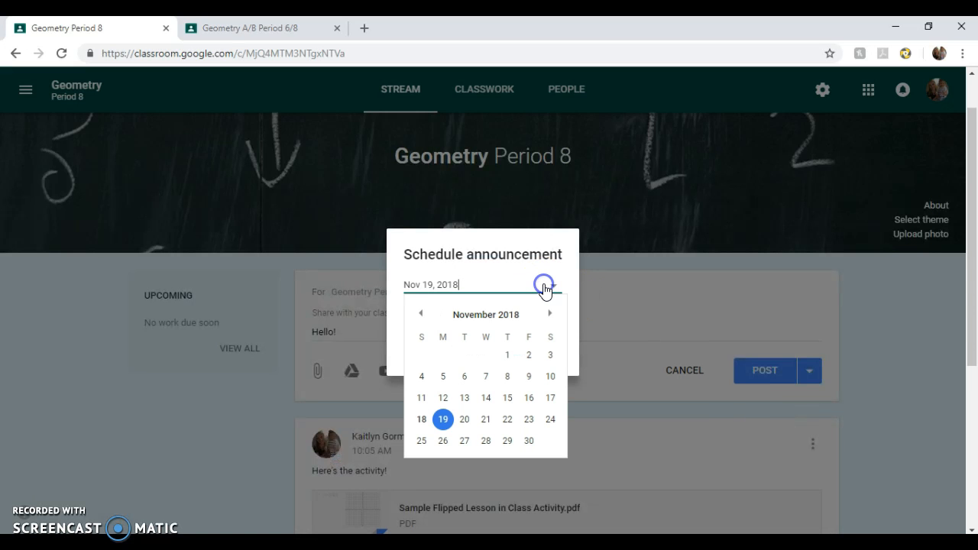
click(464, 419)
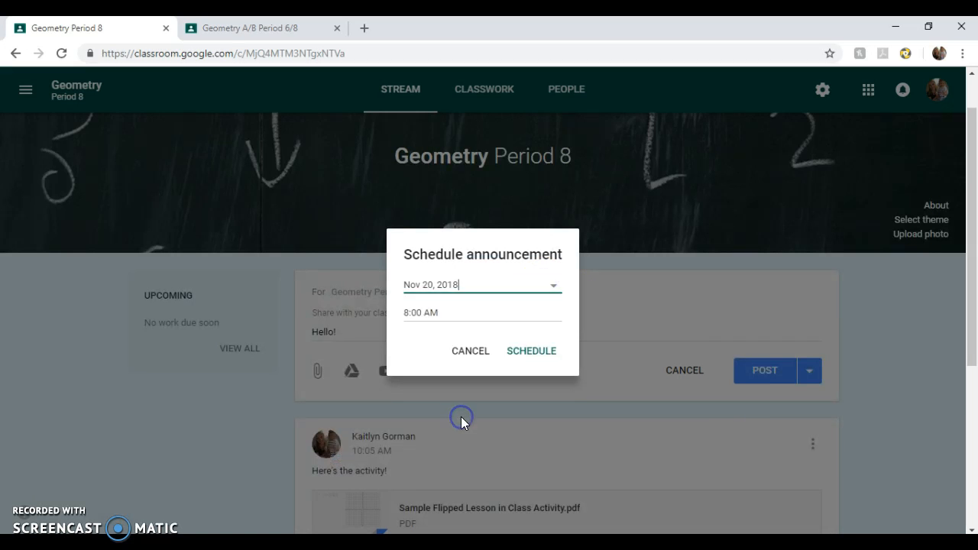
click(527, 353)
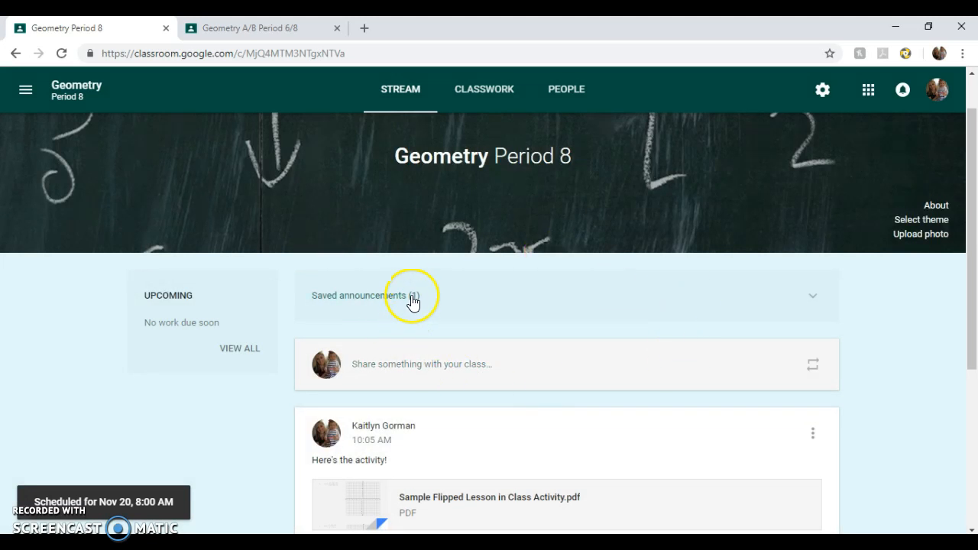
- Reopen the scheduled 'Hello!' announcement to check it, then close it unchanged
click(447, 297)
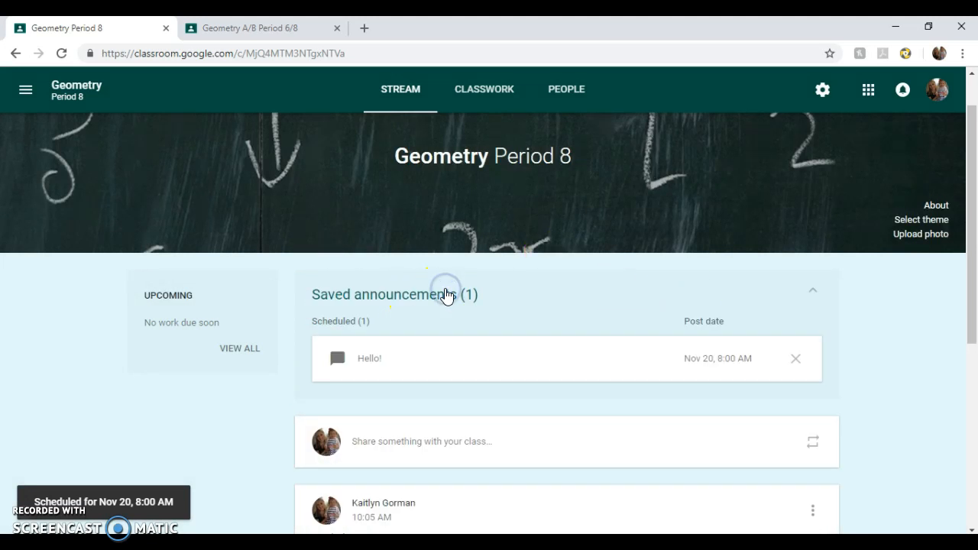
click(399, 365)
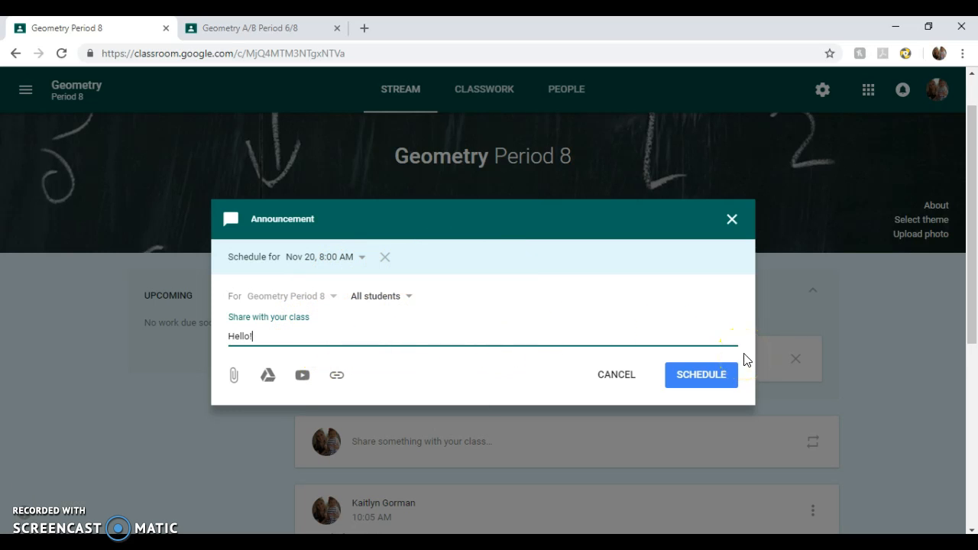
click(732, 219)
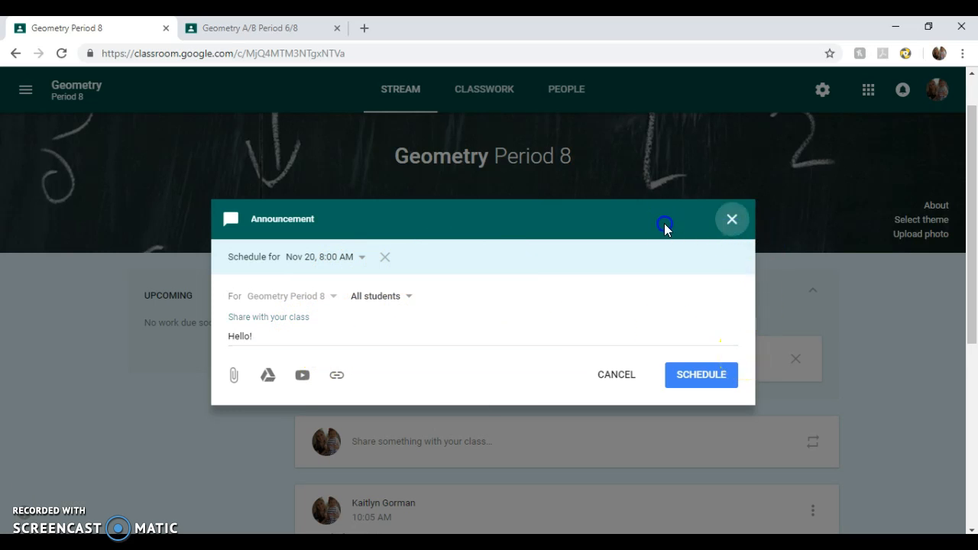
click(735, 223)
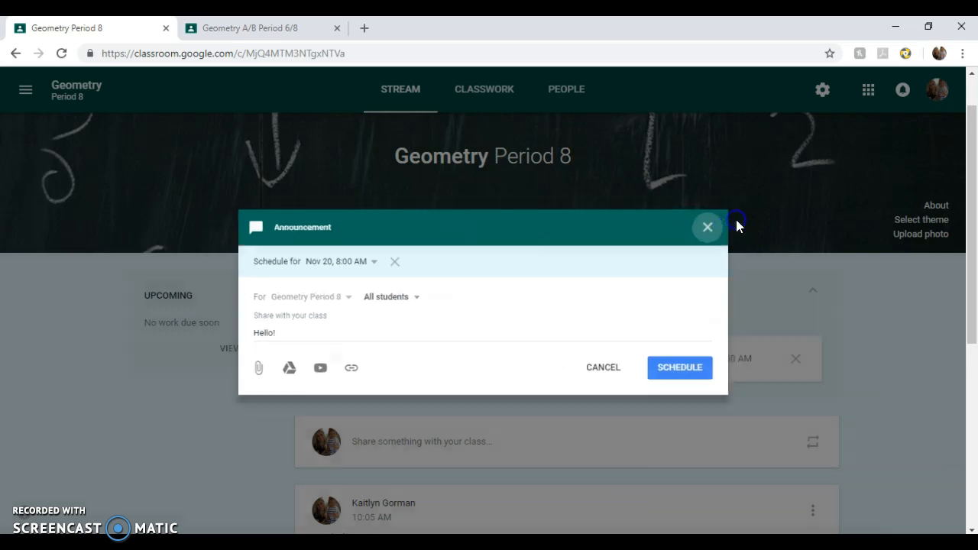
click(433, 359)
click(733, 221)
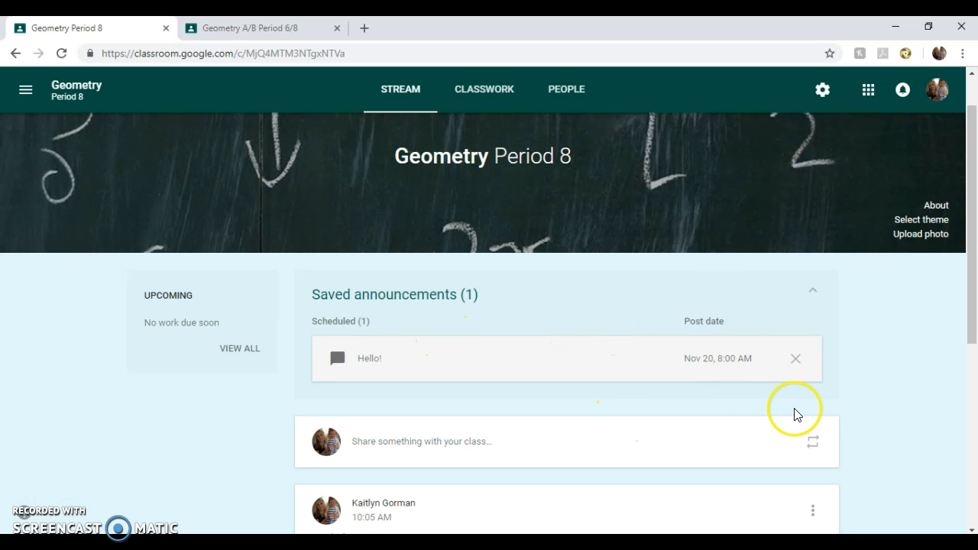
- Open a new post box, then switch to the Geometry A/B Period 6/8 class
scroll(537, 450, down, 1)
click(465, 333)
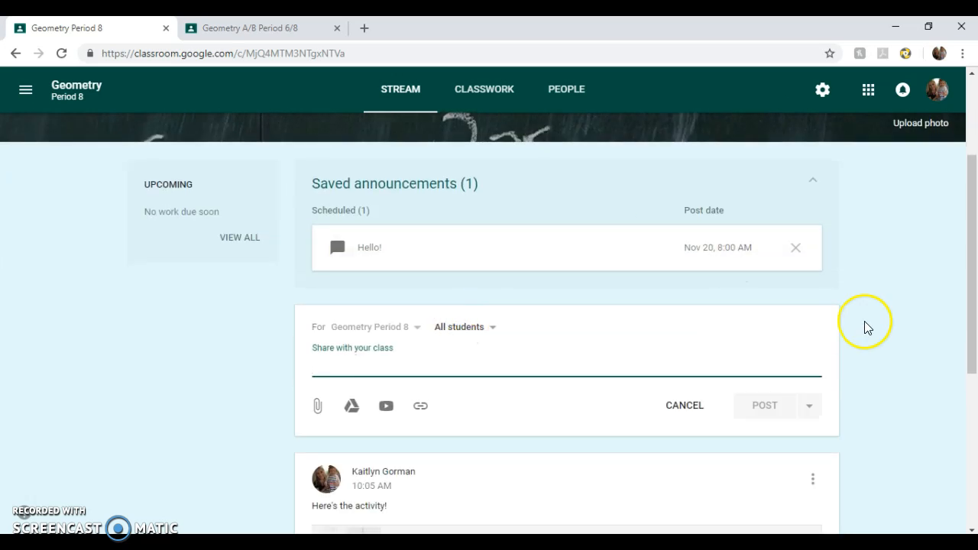
scroll(283, 291, up, 2)
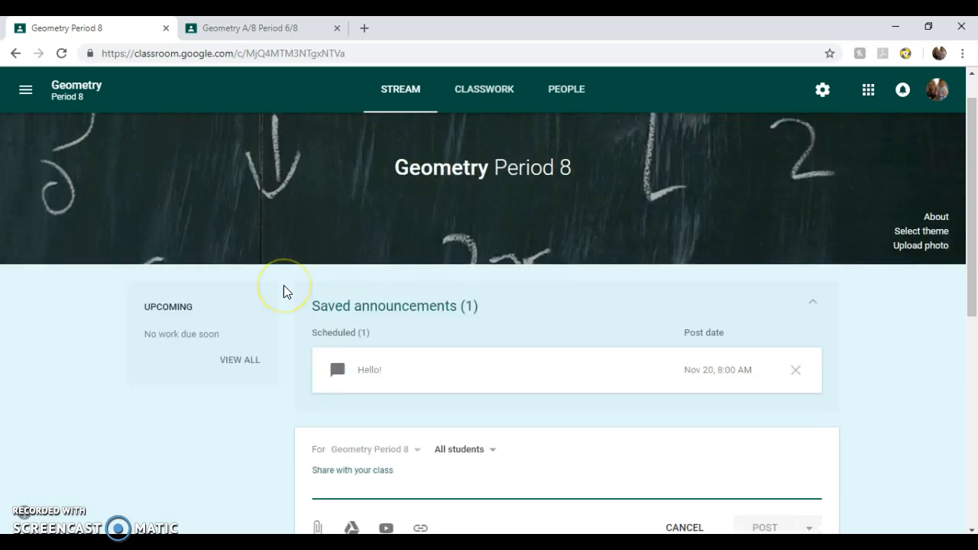
scroll(284, 291, down, 2)
scroll(283, 291, up, 3)
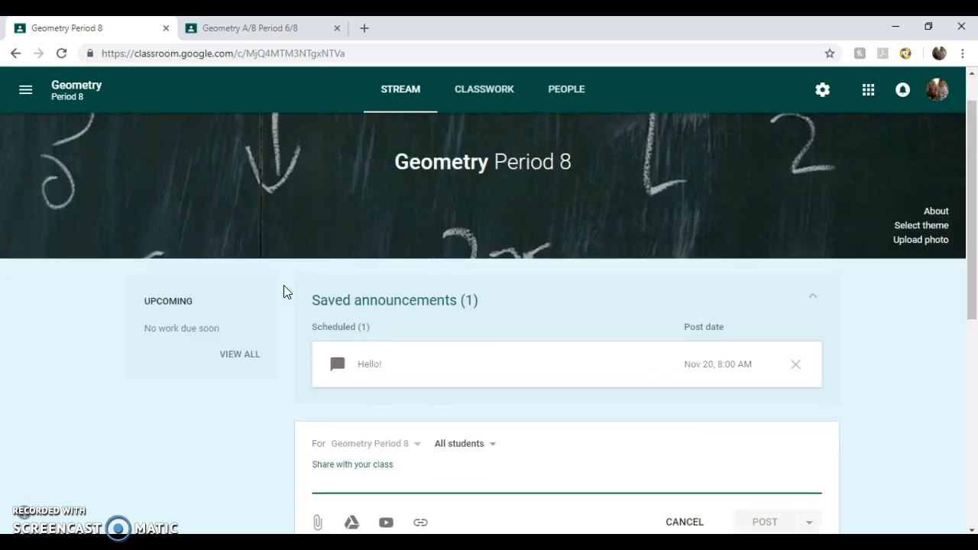
click(252, 28)
- Open a blank assignment form for Geometry A/B Period 6/8 and focus its Instructions field
mouse_move(924, 505)
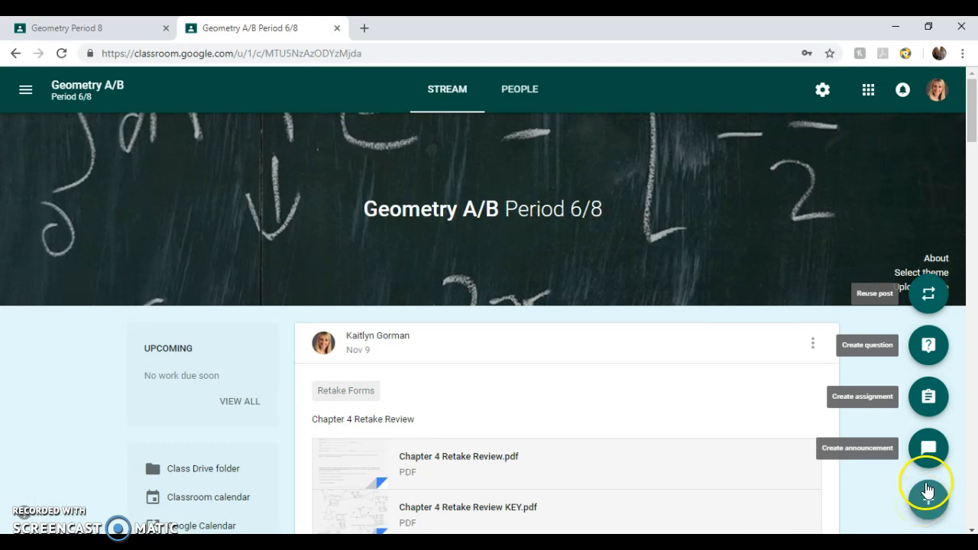
click(929, 397)
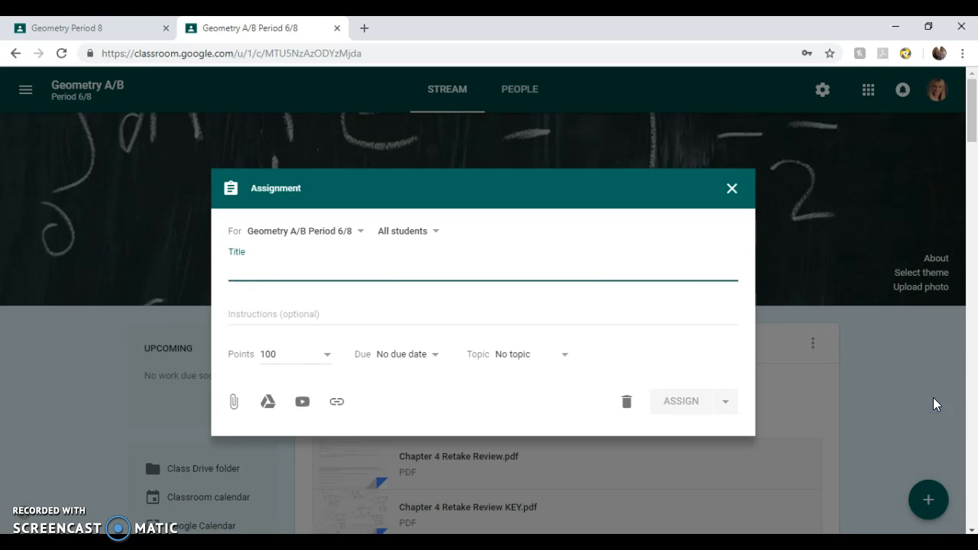
click(257, 313)
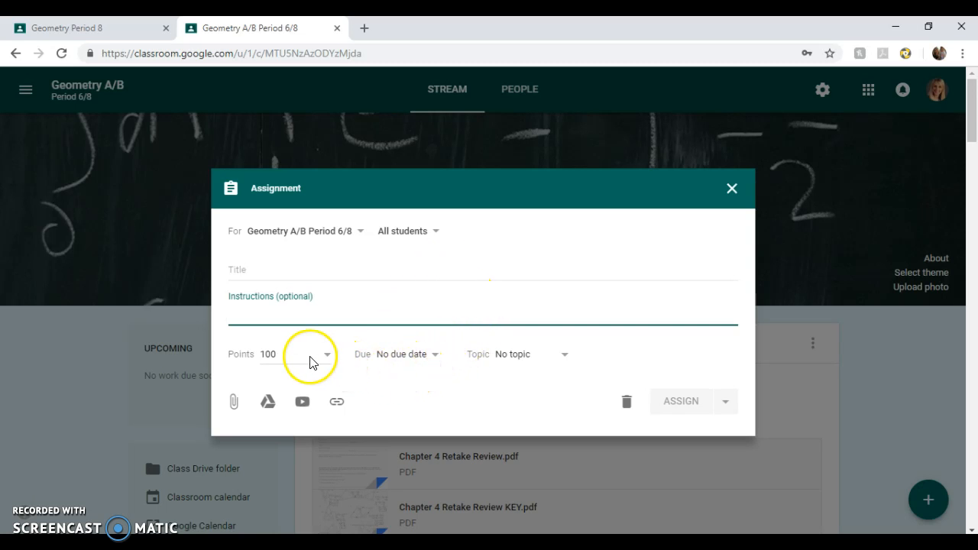
- Attach the 'Geometry and Algebra 2 Growth Goals 2018-2019' Google Doc from My Drive to the assignment
click(233, 404)
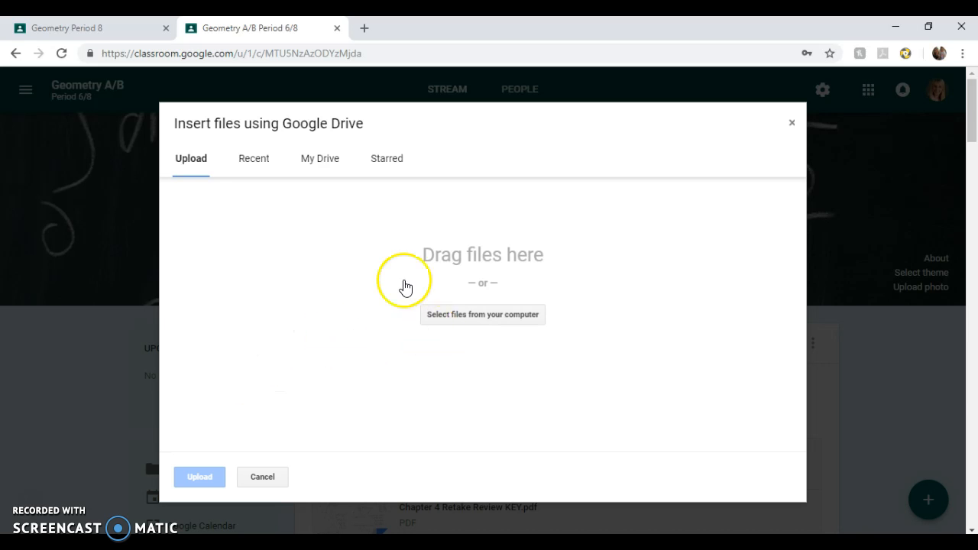
click(310, 161)
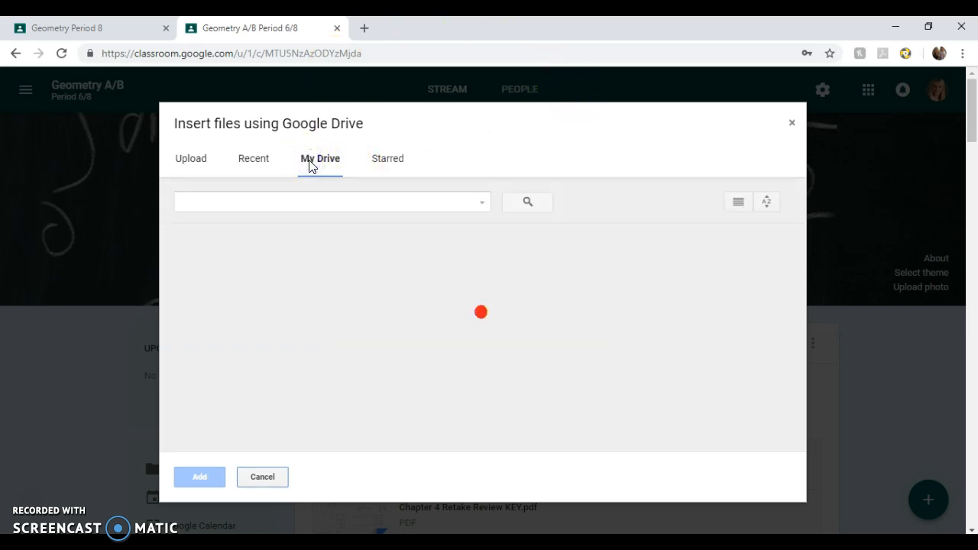
scroll(448, 327, down, 3)
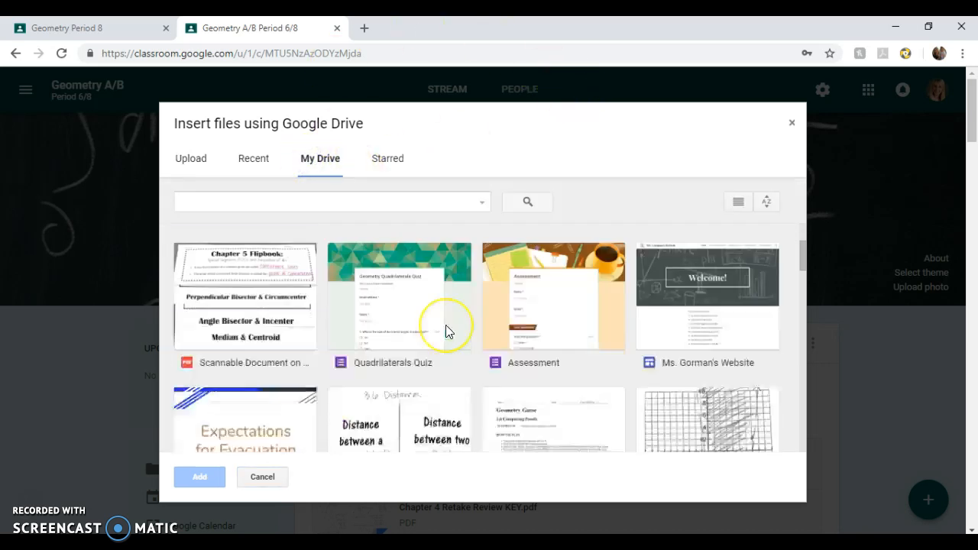
scroll(448, 331, down, 3)
scroll(447, 331, up, 1)
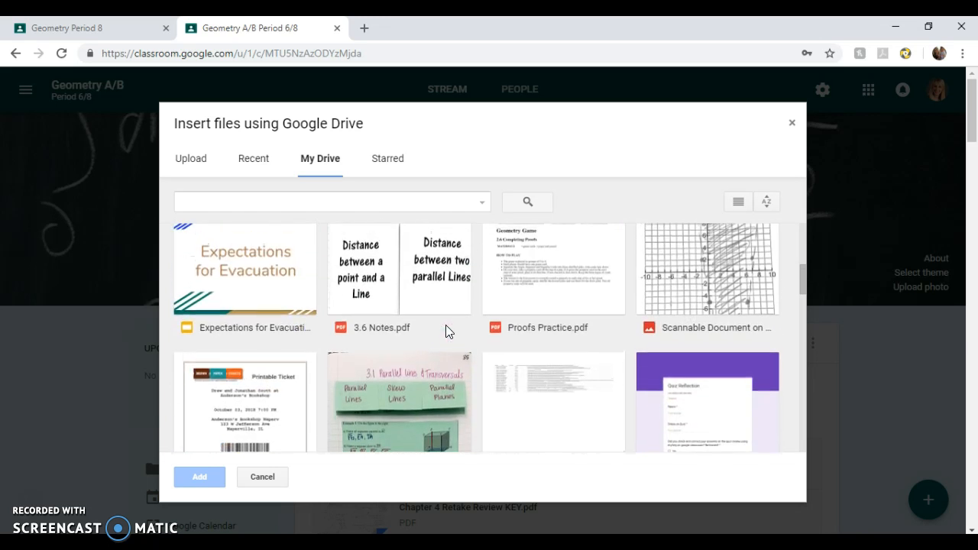
scroll(447, 330, down, 2)
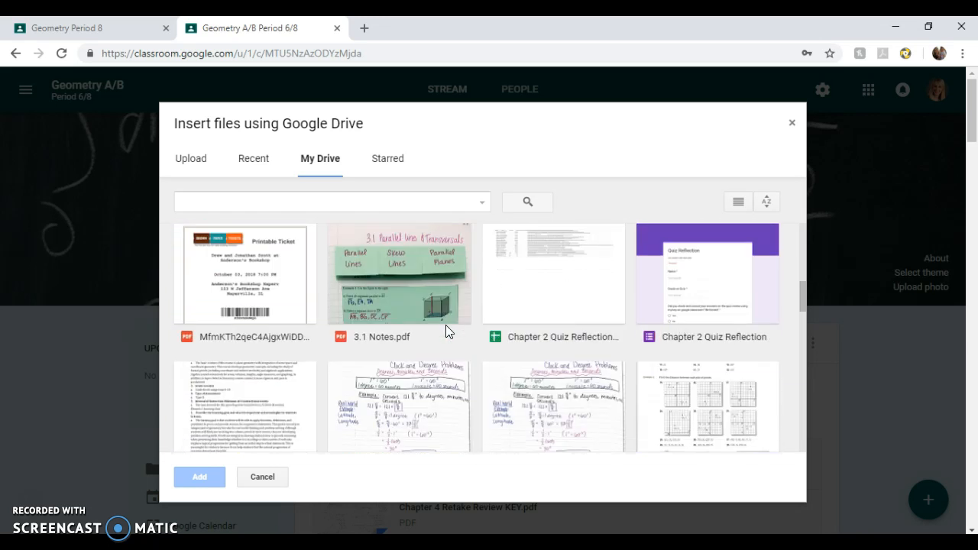
scroll(445, 325, down, 2)
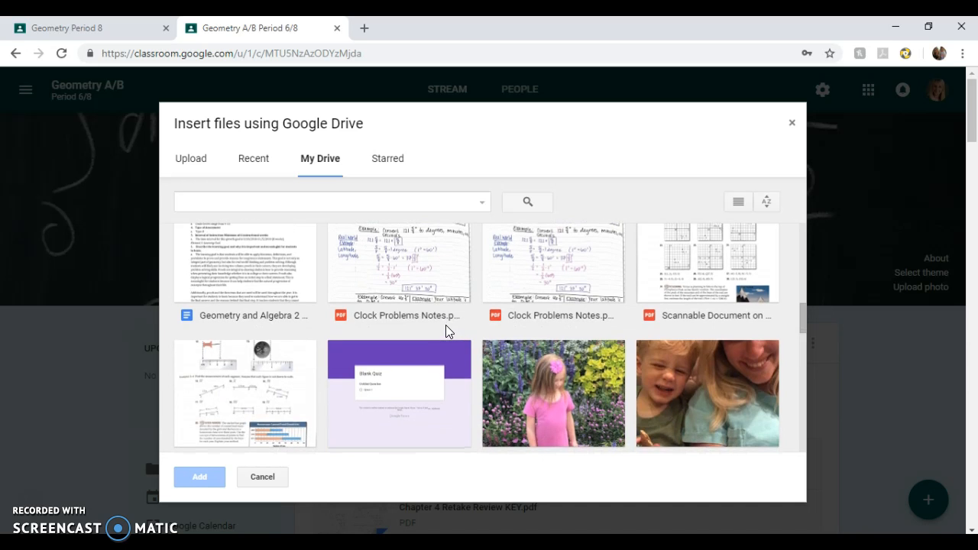
scroll(445, 325, up, 3)
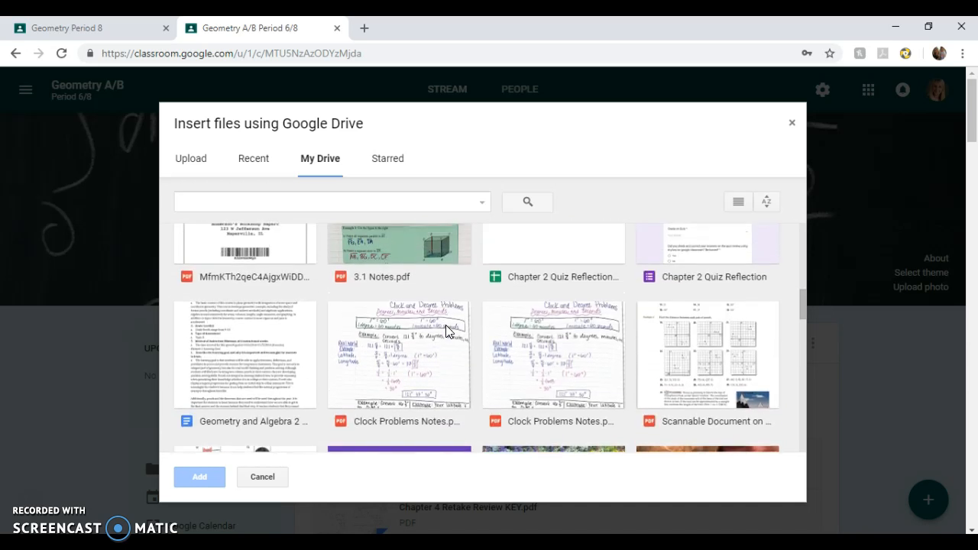
double_click(254, 339)
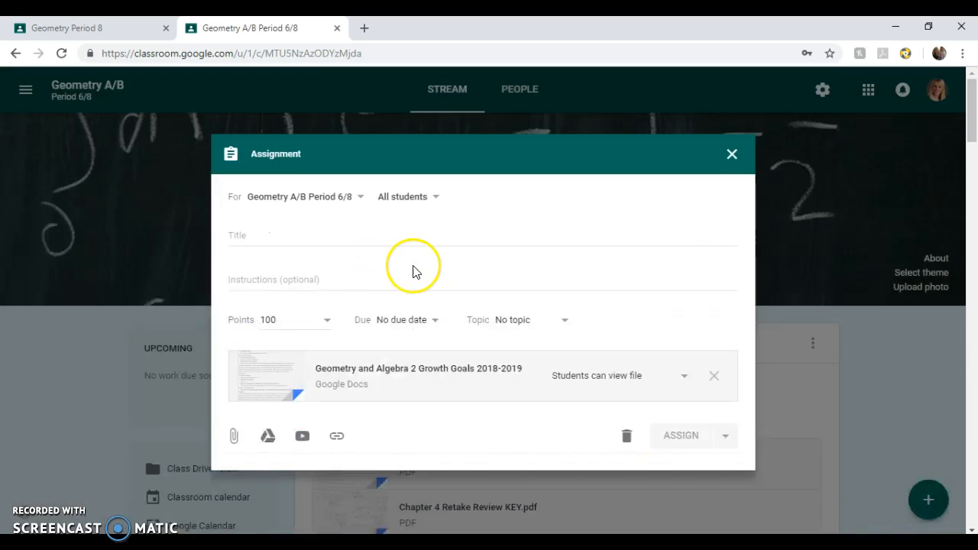
- Review the attached file's student sharing options and make the assignment Ungraded
click(683, 381)
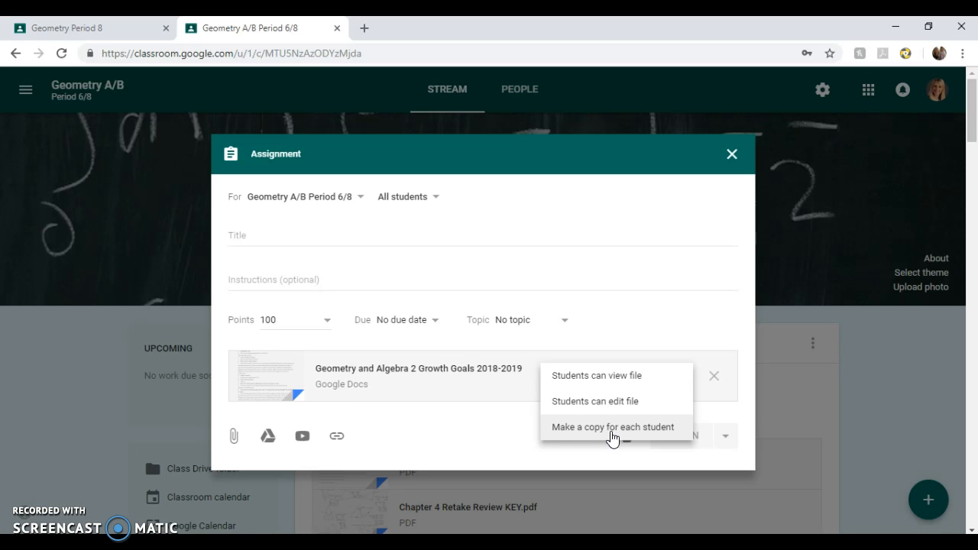
click(610, 412)
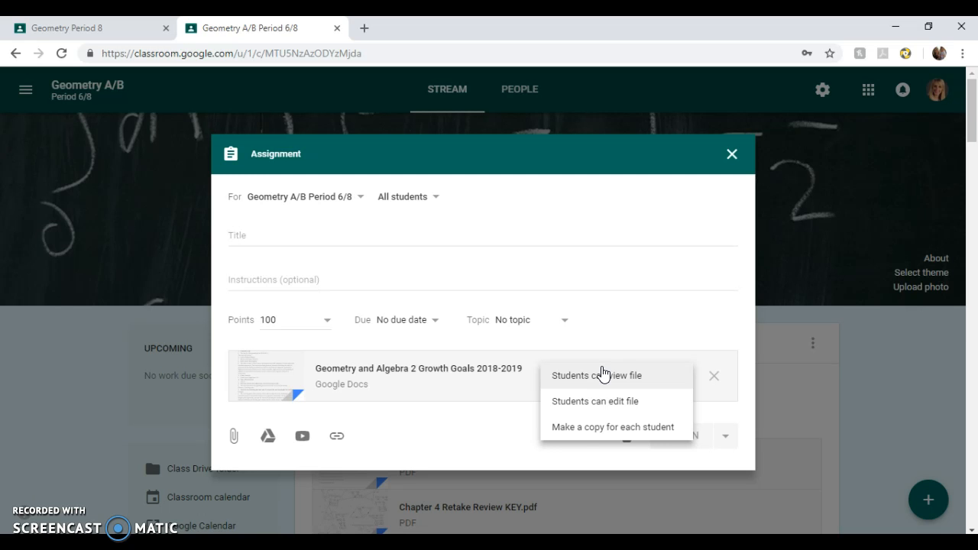
click(328, 319)
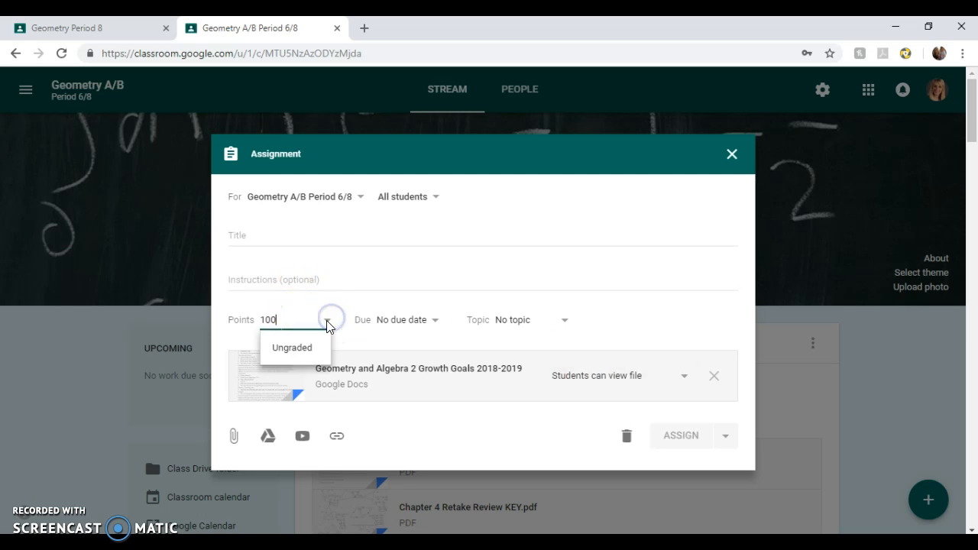
click(274, 345)
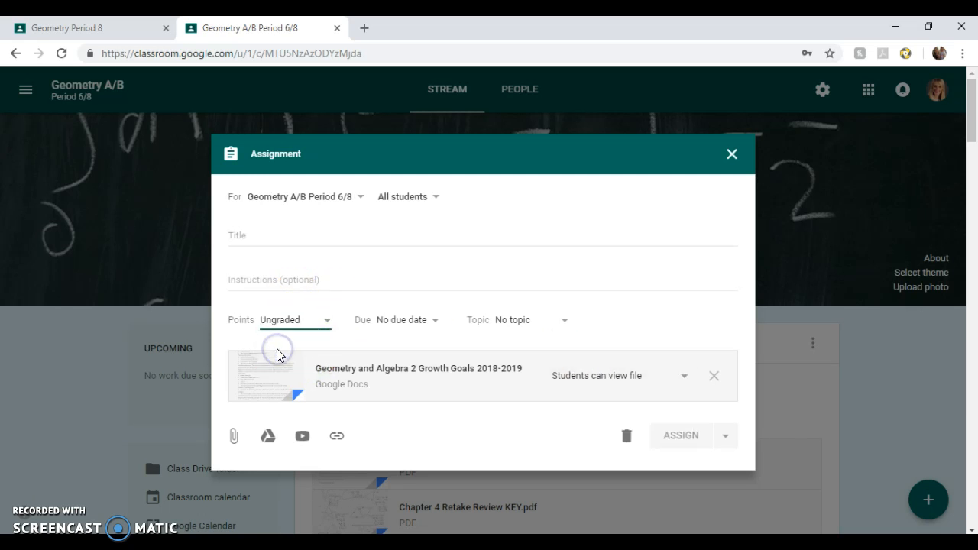
- Look at the due date and topic settings without changing them, then discard the assignment
click(427, 321)
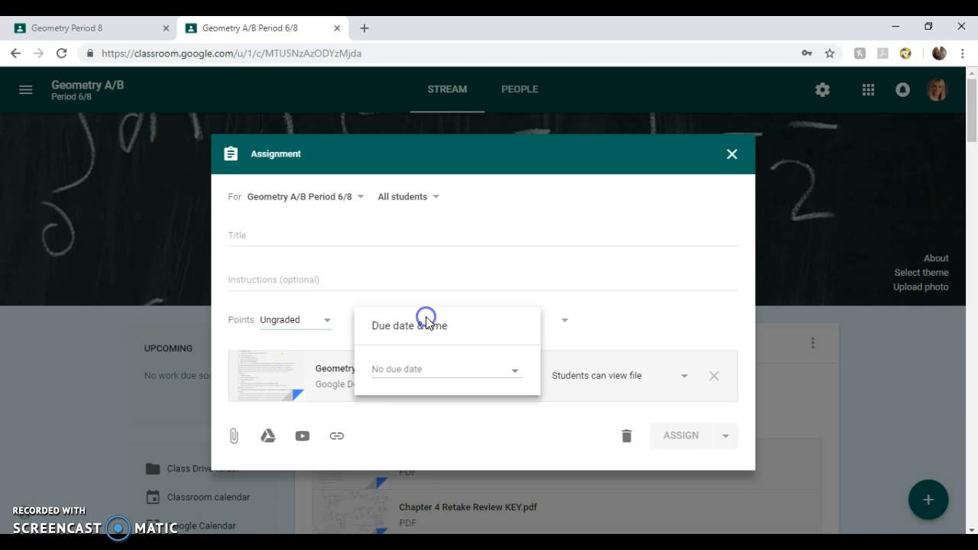
click(487, 297)
click(530, 319)
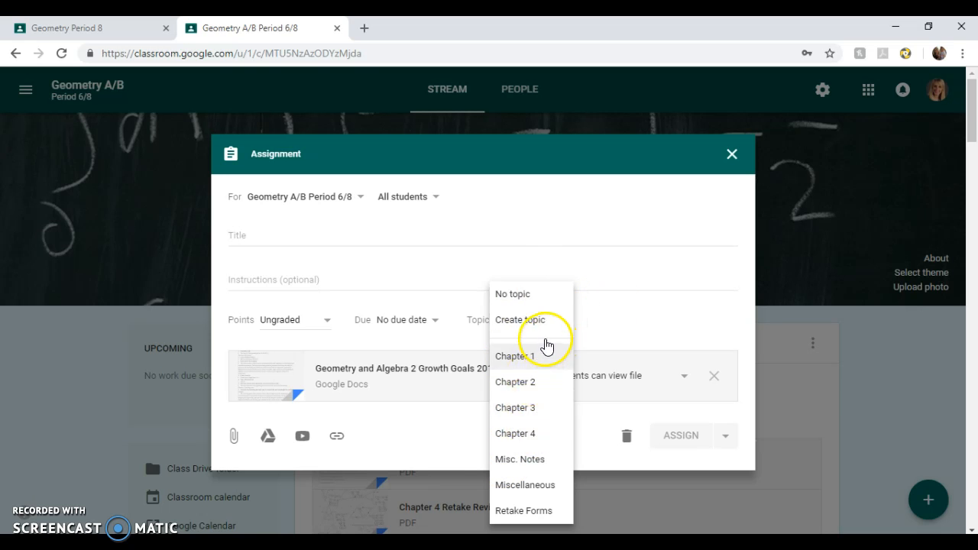
click(604, 320)
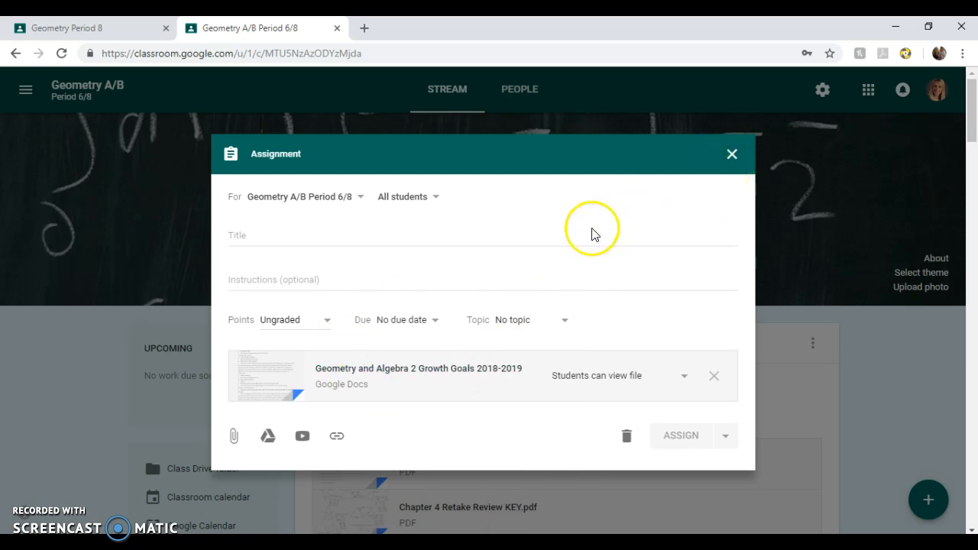
click(731, 146)
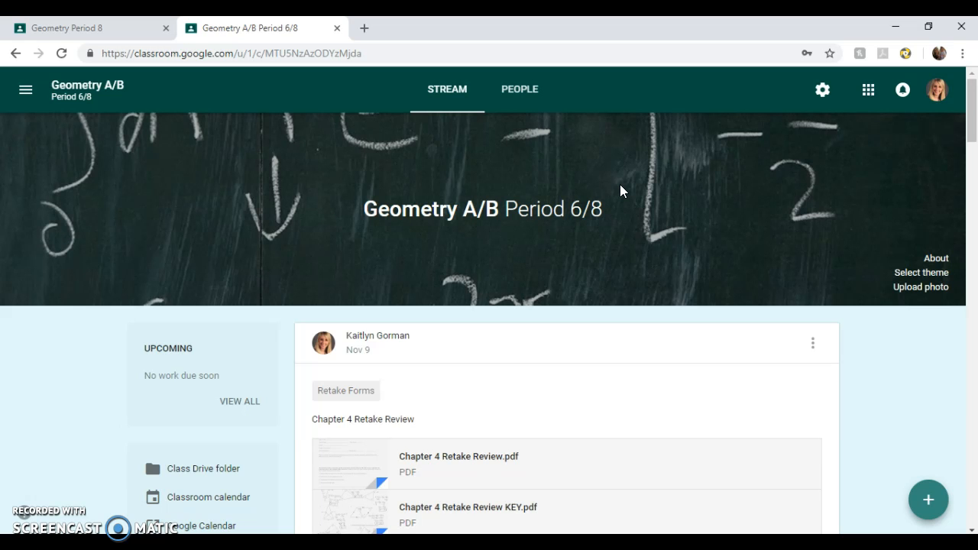
- Draft a multiple-choice question that hides the class summary from students, then close it unposted
mouse_move(924, 498)
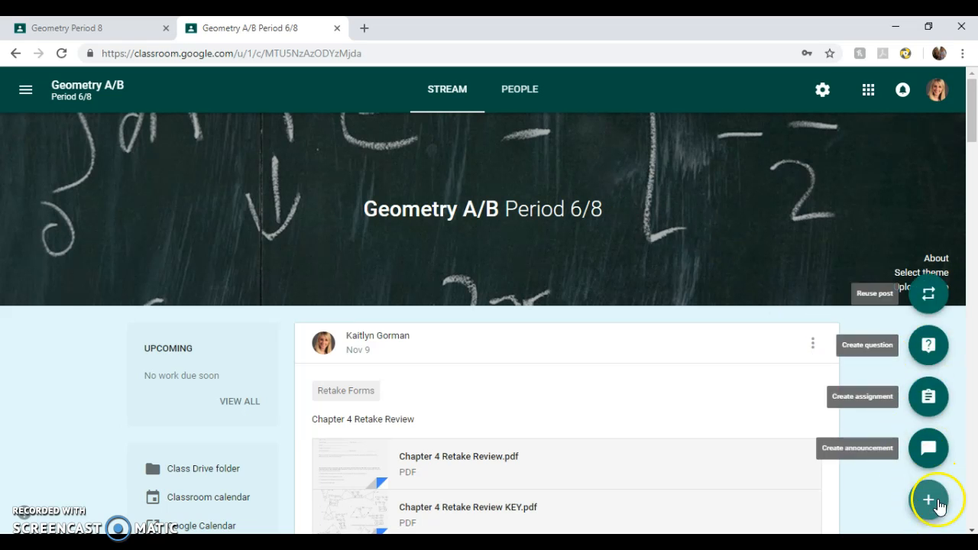
click(931, 345)
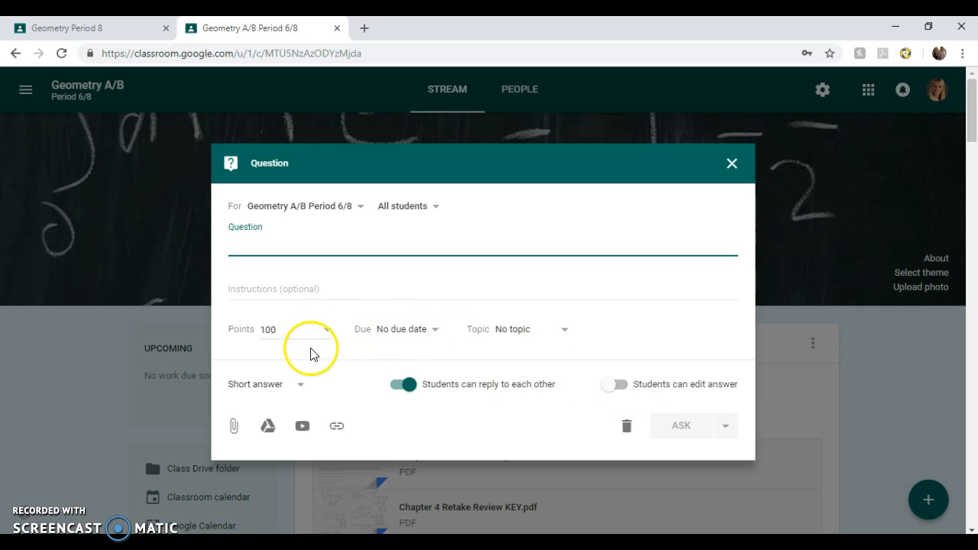
click(279, 386)
click(288, 416)
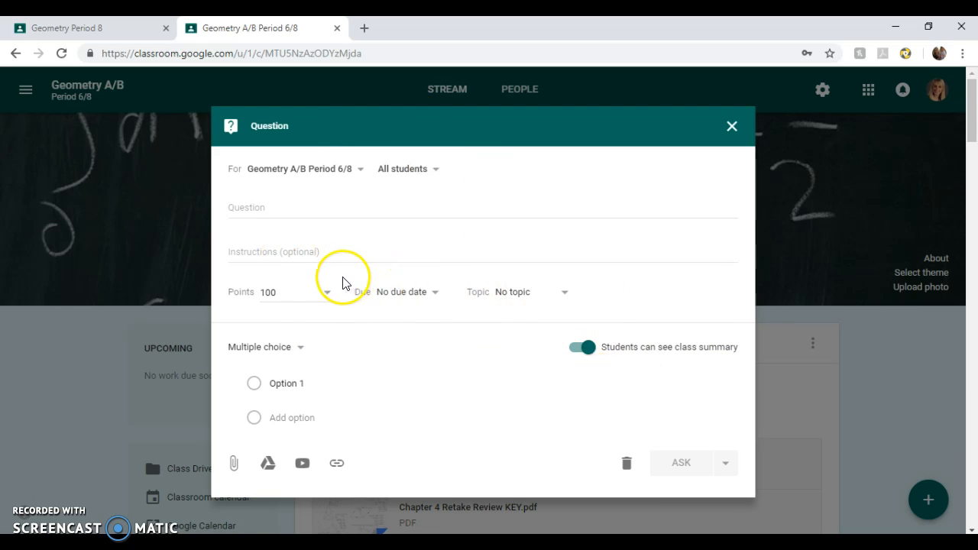
click(587, 348)
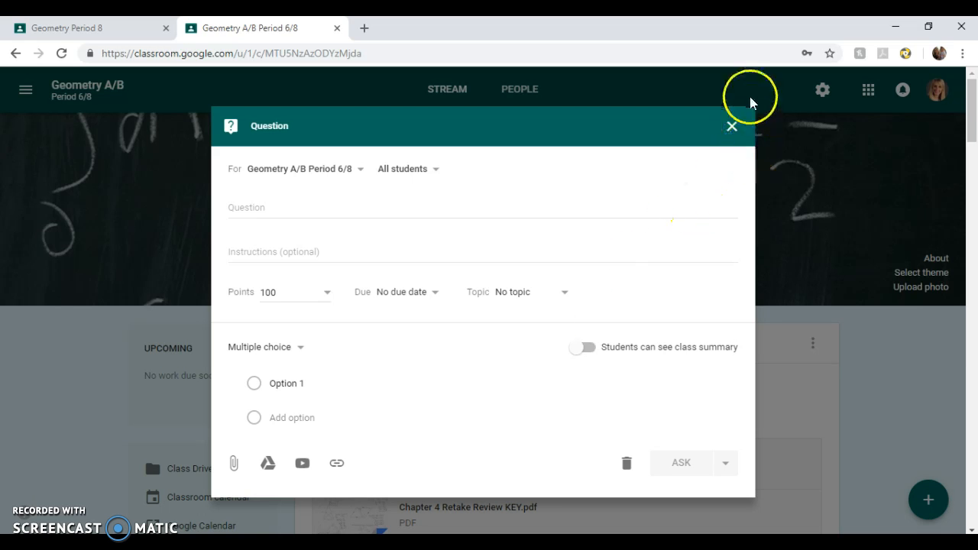
click(732, 128)
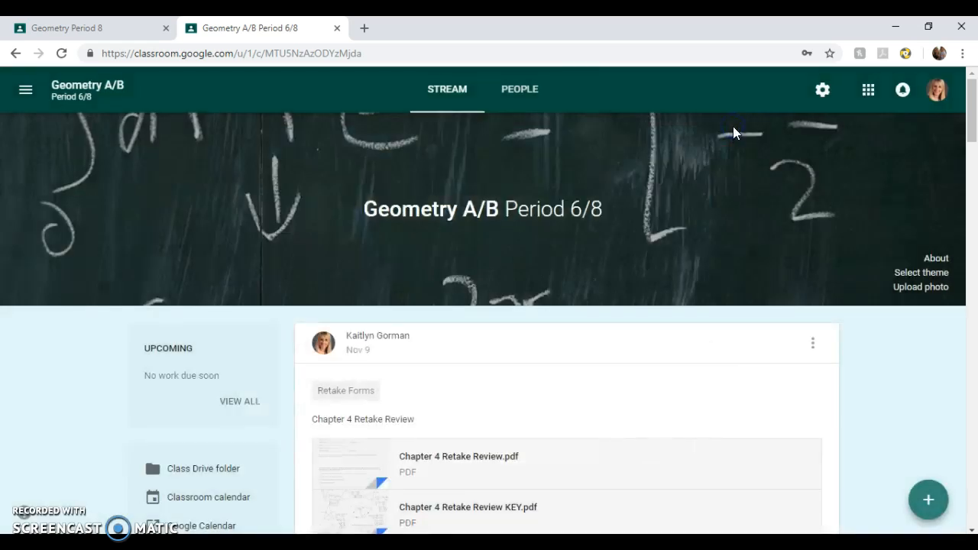
- Go to Geometry Period 8's Classwork page, dismiss the Create tip, and begin a new Assignment
click(65, 28)
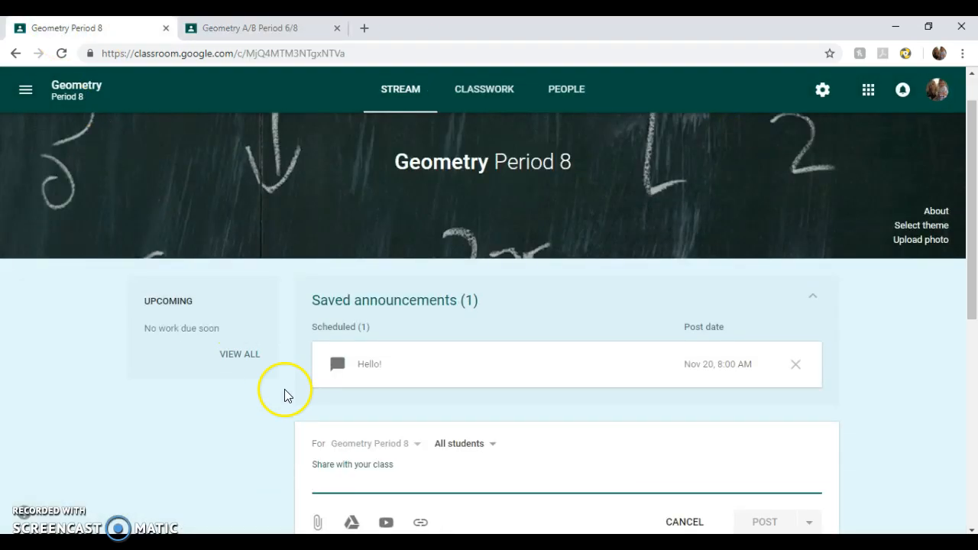
click(487, 90)
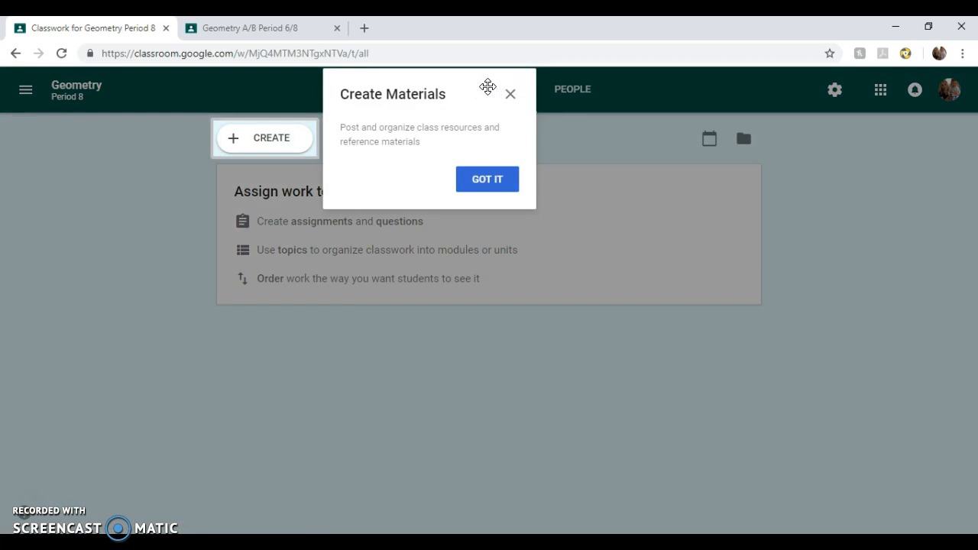
click(491, 185)
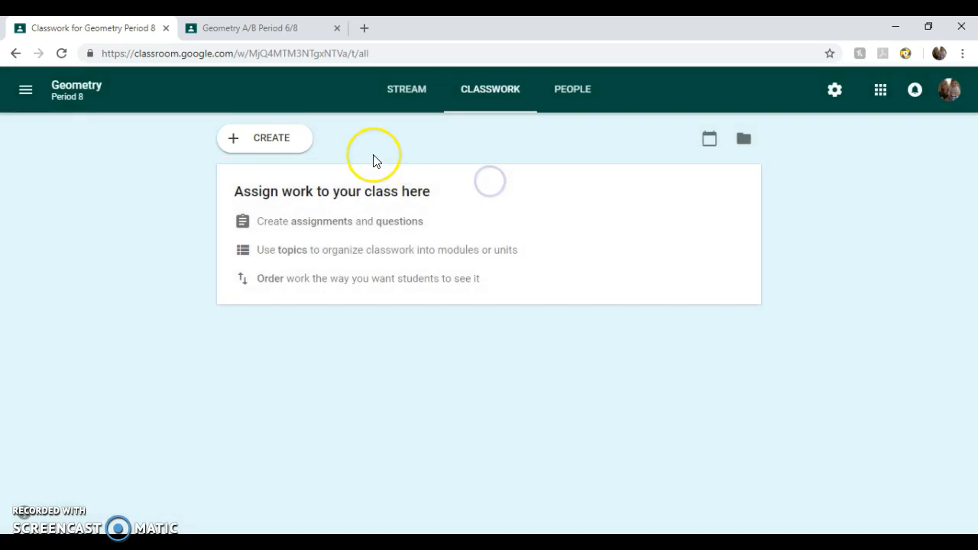
click(286, 139)
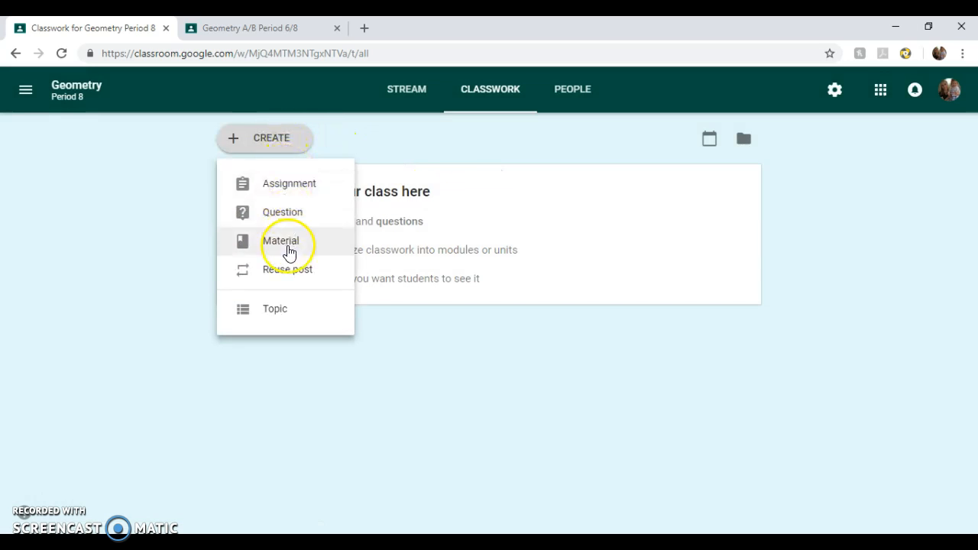
click(312, 184)
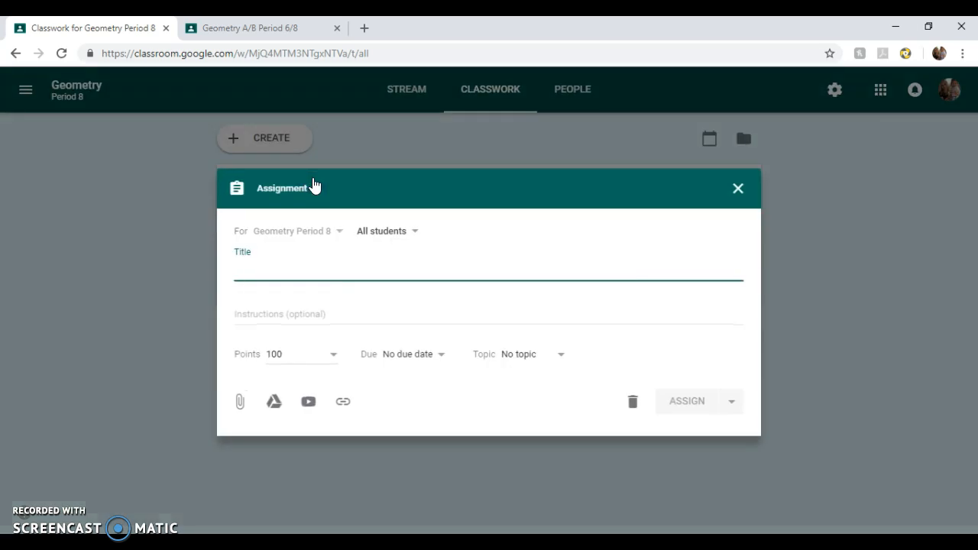
- Title the assignment '5.1' with the instructions 'Turn in your homework!'
click(295, 291)
text(5.1)
click(292, 318)
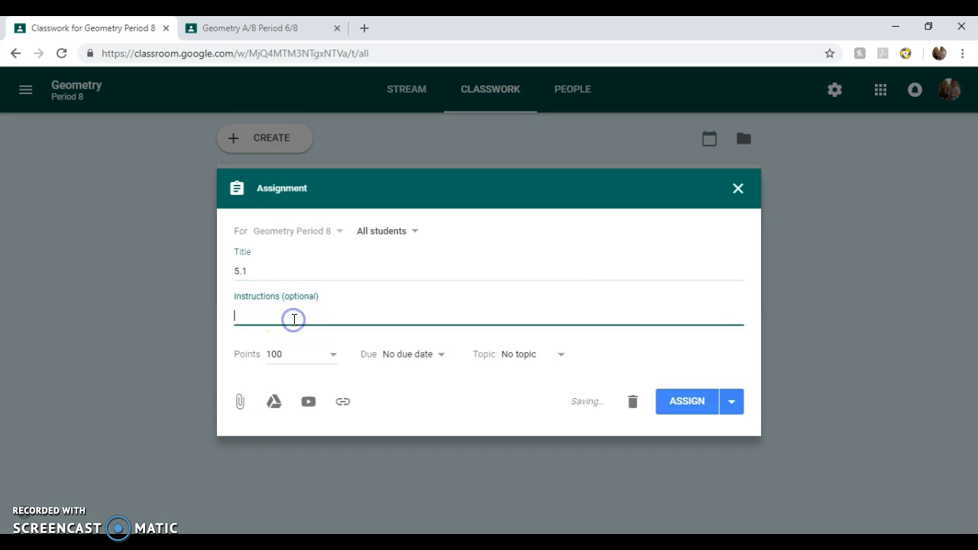
text(Turn in yo)
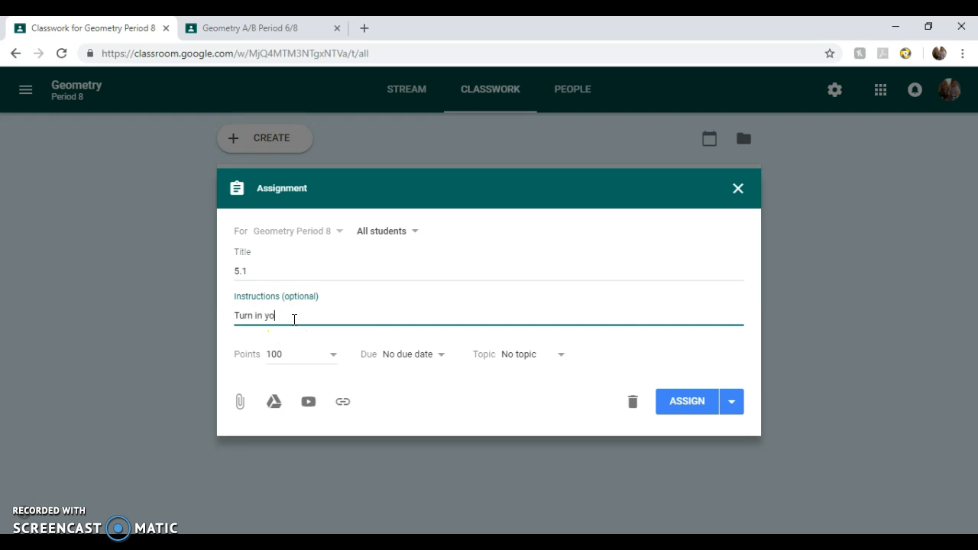
text(ur homework!)
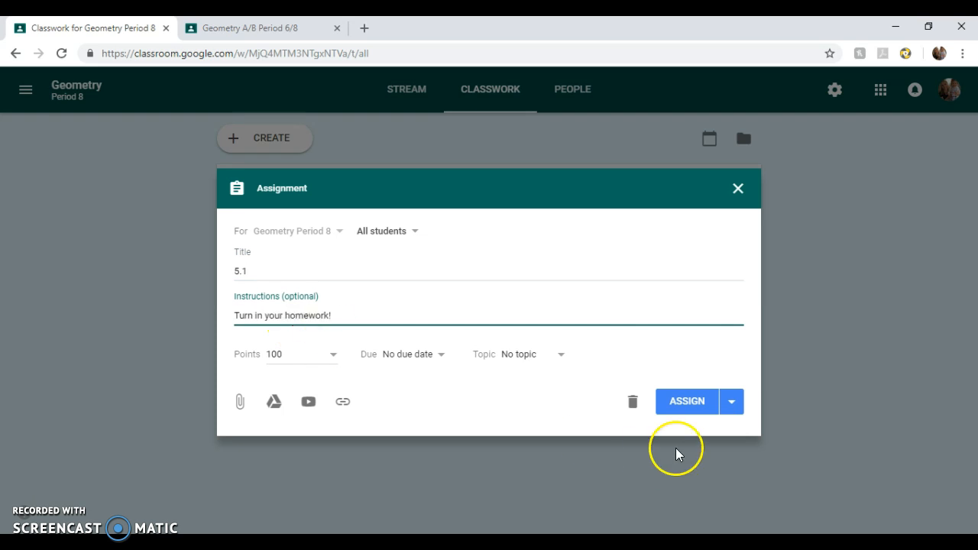
- Assign 5.1 to the class and dismiss the Add a topic tip
click(729, 407)
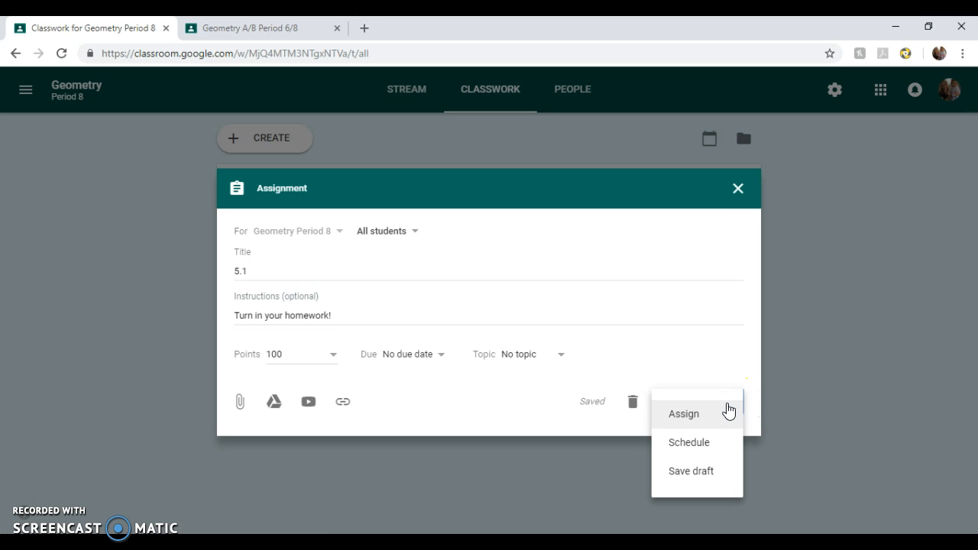
click(727, 370)
click(690, 404)
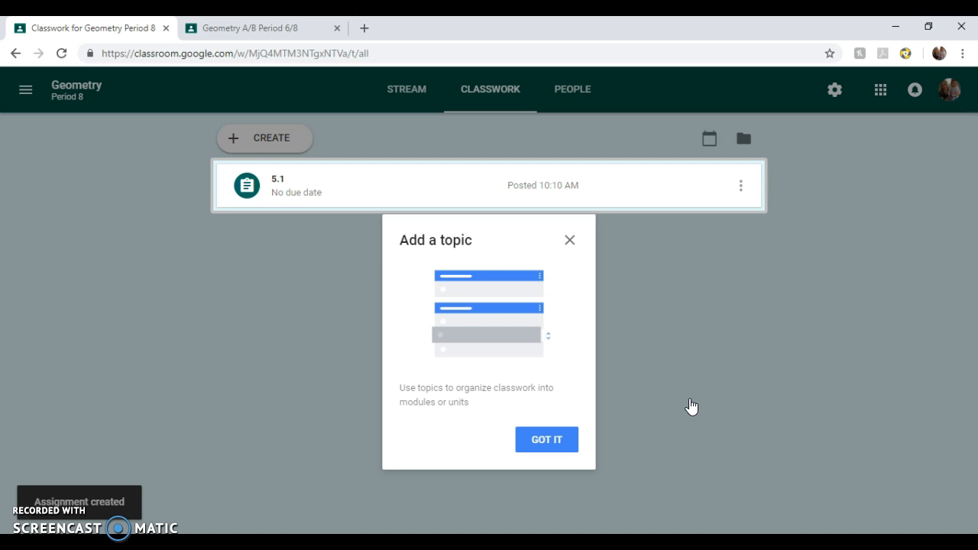
click(546, 440)
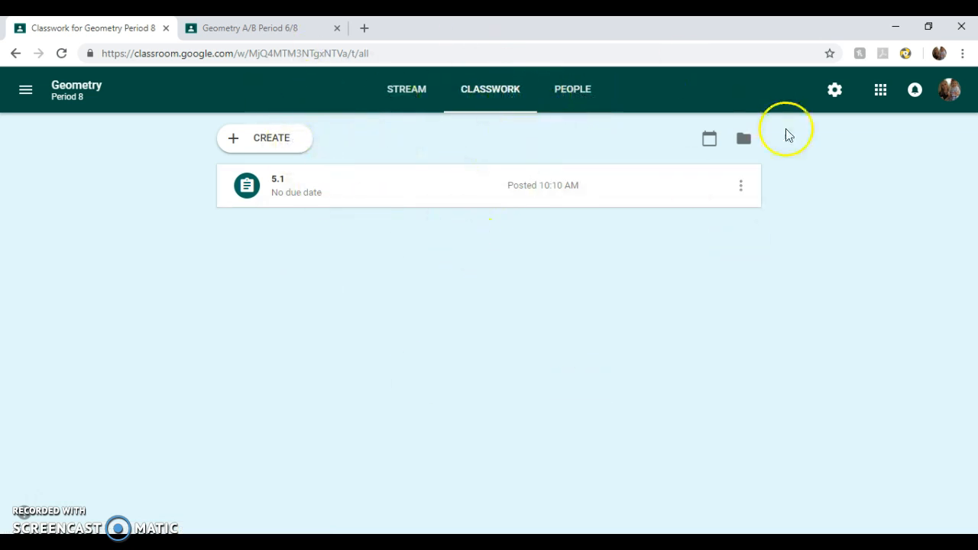
- Open the class's Drive folder, then return to Classwork and go to the People page
click(743, 142)
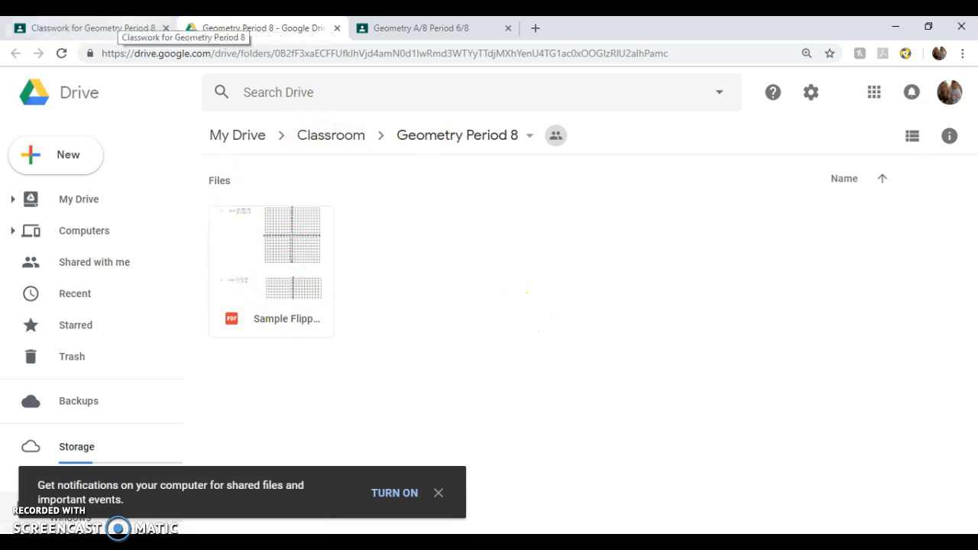
click(123, 28)
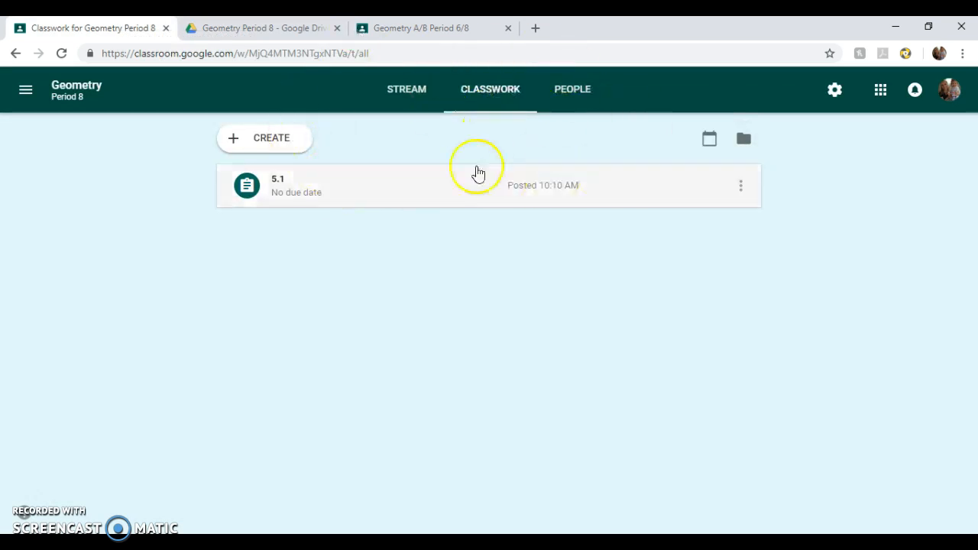
click(572, 93)
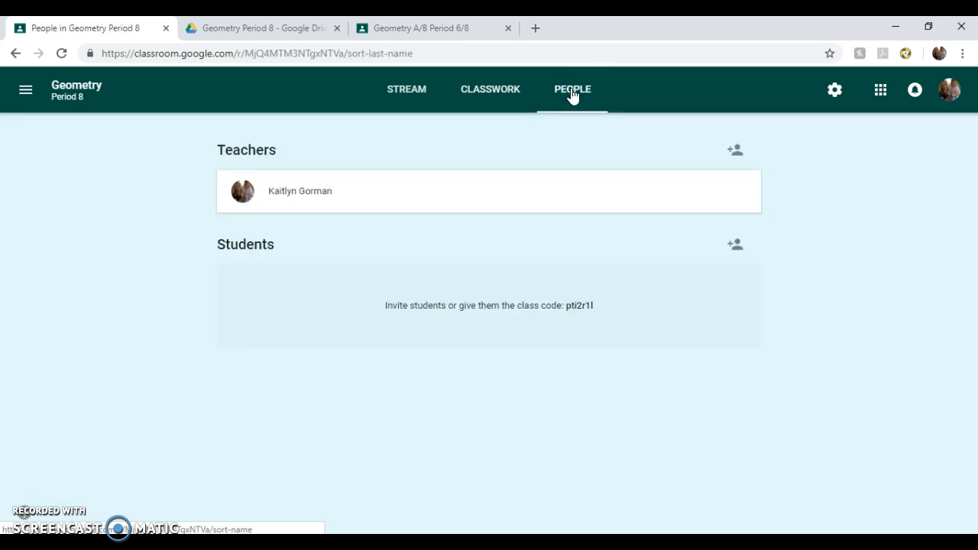
- Select the class code, then try inviting a student found by their username
drag(611, 306, 567, 306)
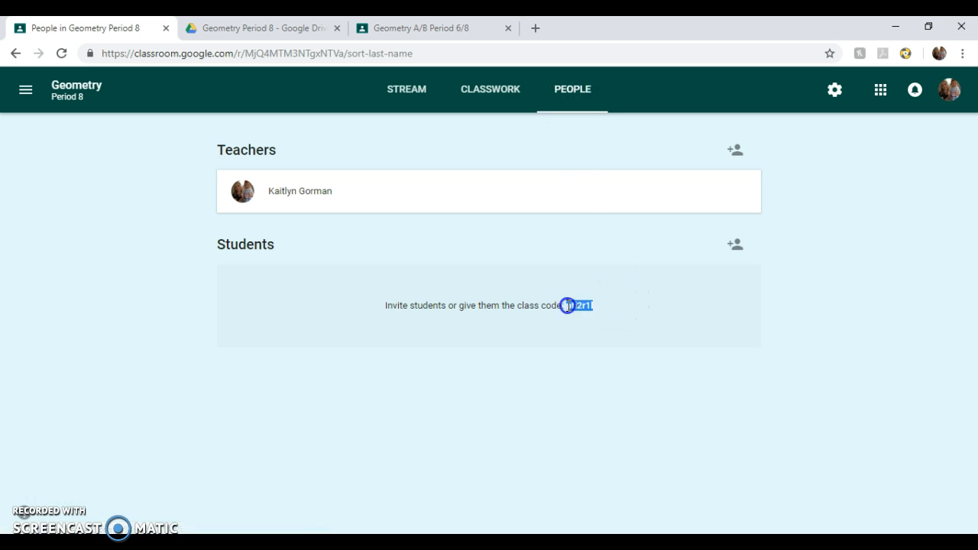
click(607, 309)
click(734, 243)
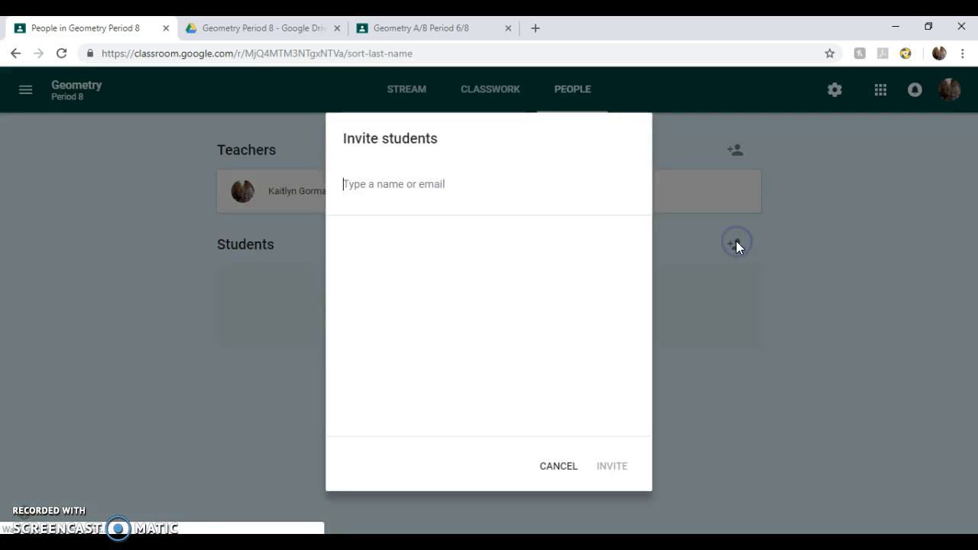
click(462, 192)
click(448, 252)
click(600, 466)
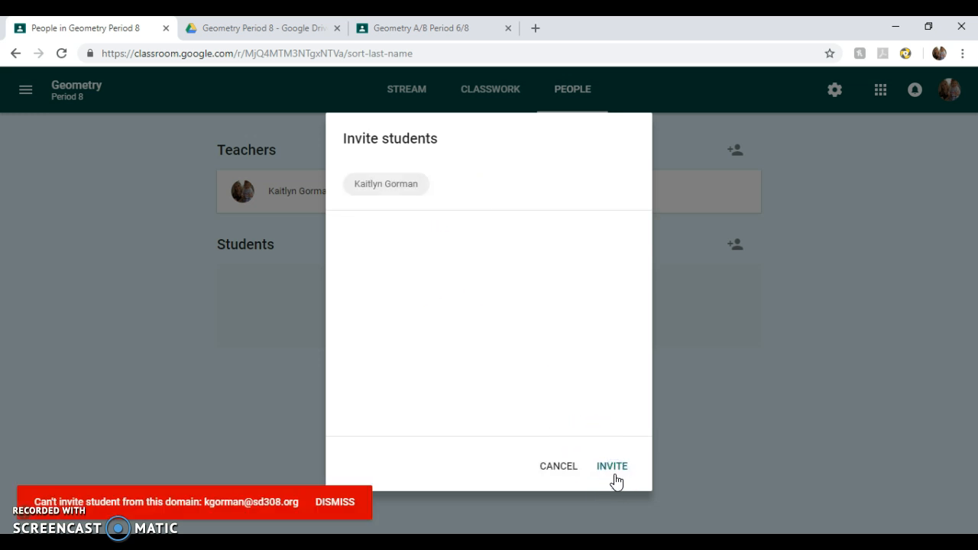
- Dismiss the cannot-invite error and cancel the student invitation
click(336, 504)
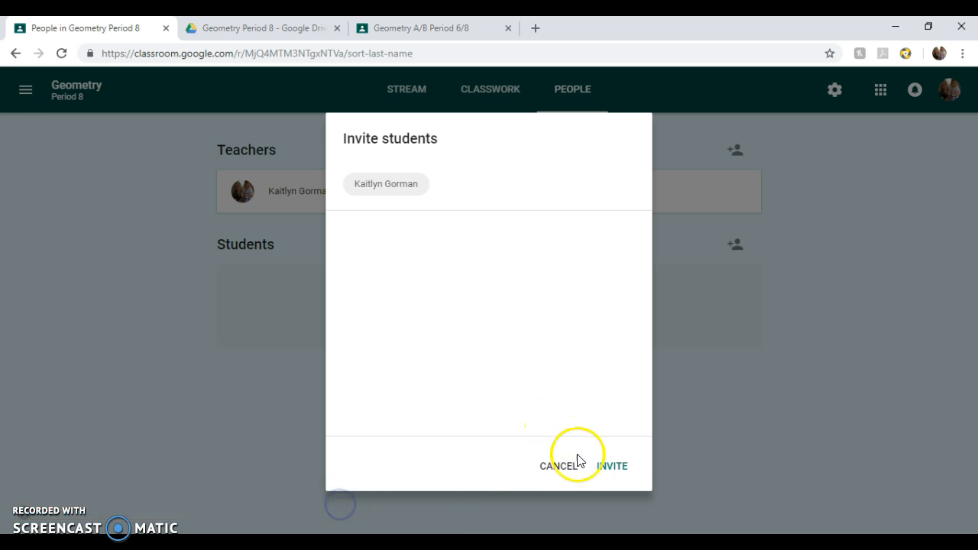
click(479, 191)
click(618, 254)
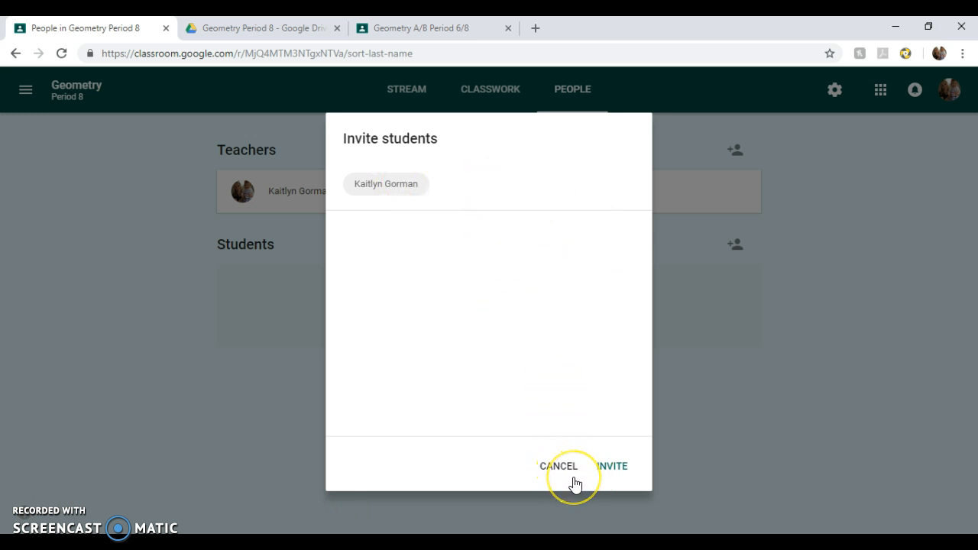
click(564, 466)
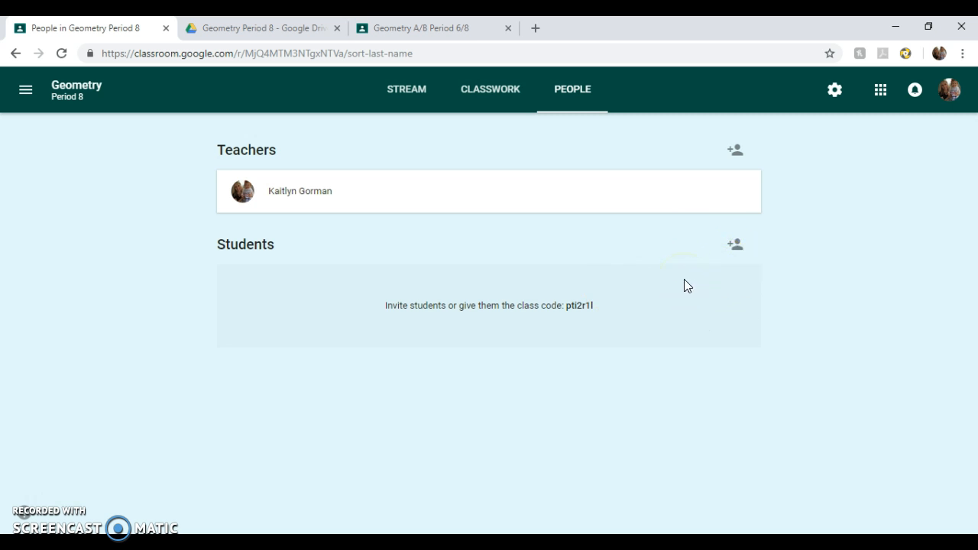
- Check the To-do list and its Reviewed tab, then return to the Geometry Period 8 class
click(409, 96)
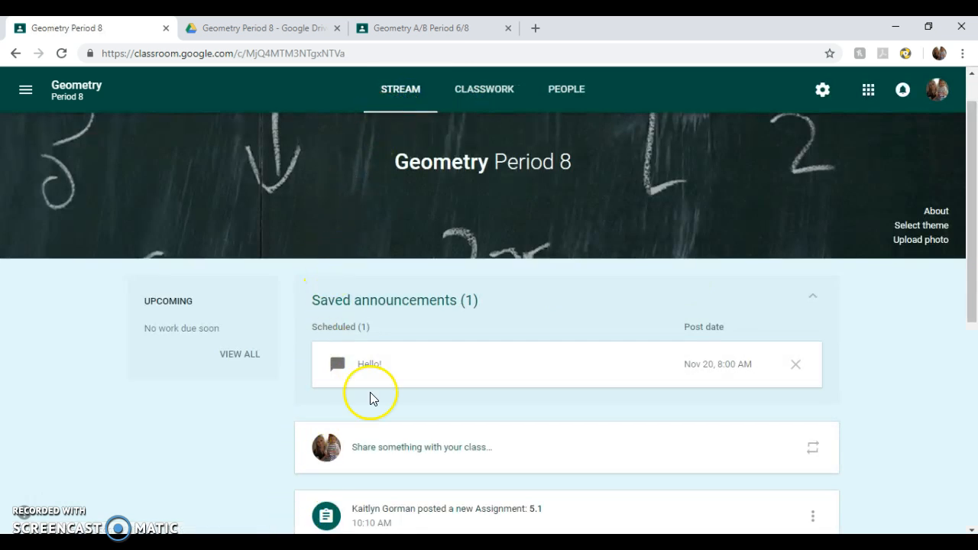
click(25, 91)
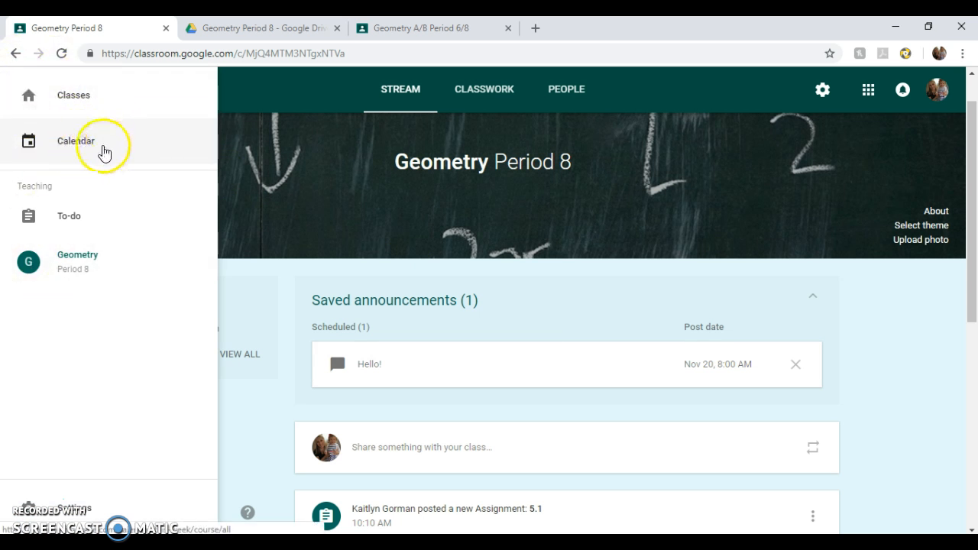
click(82, 219)
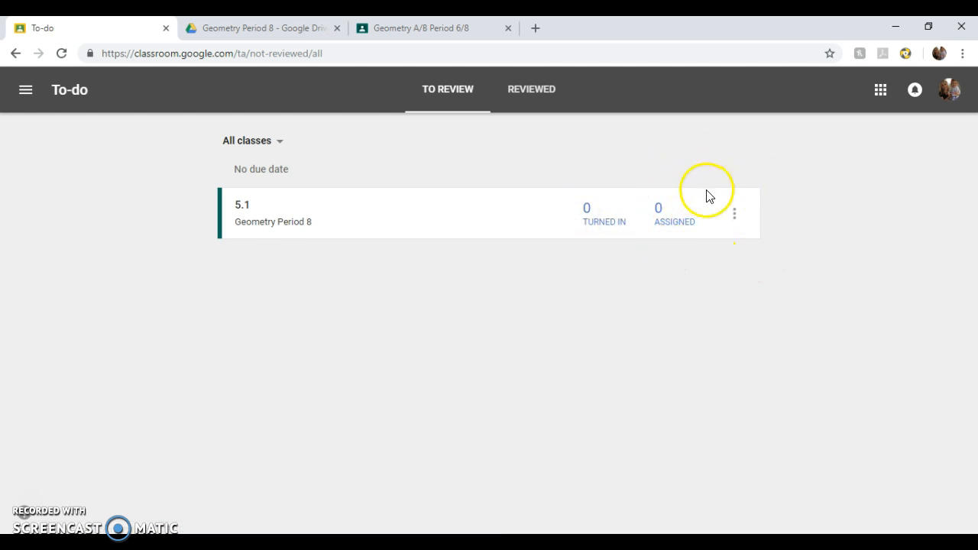
click(549, 89)
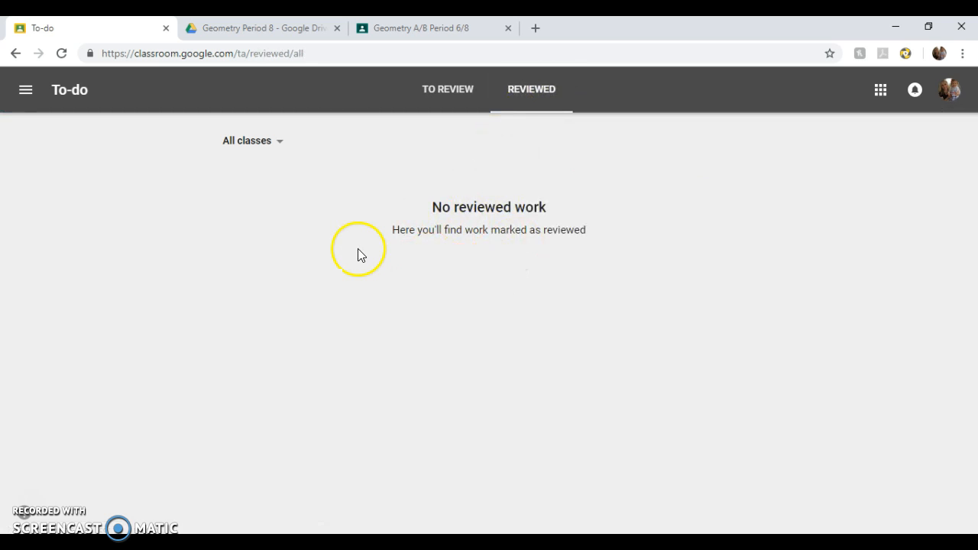
click(26, 92)
click(81, 260)
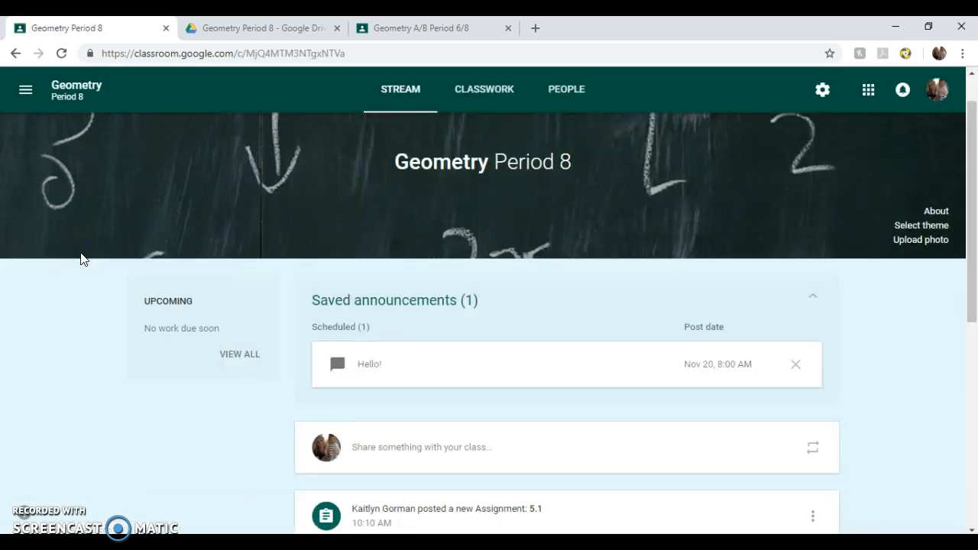